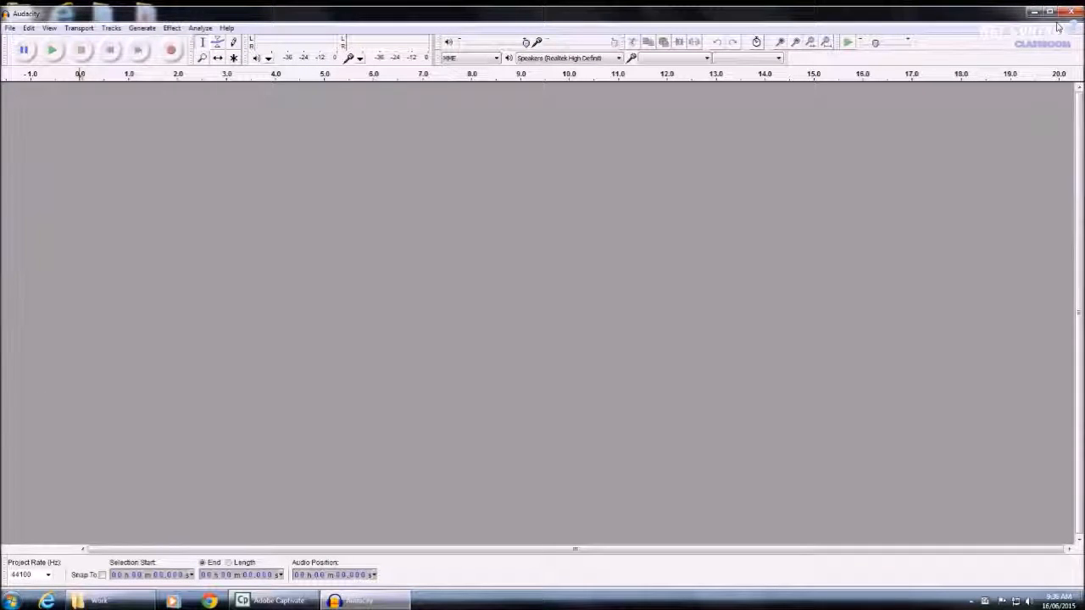
Open the Kalimba audio file from the Sample Music folder
click(1051, 13)
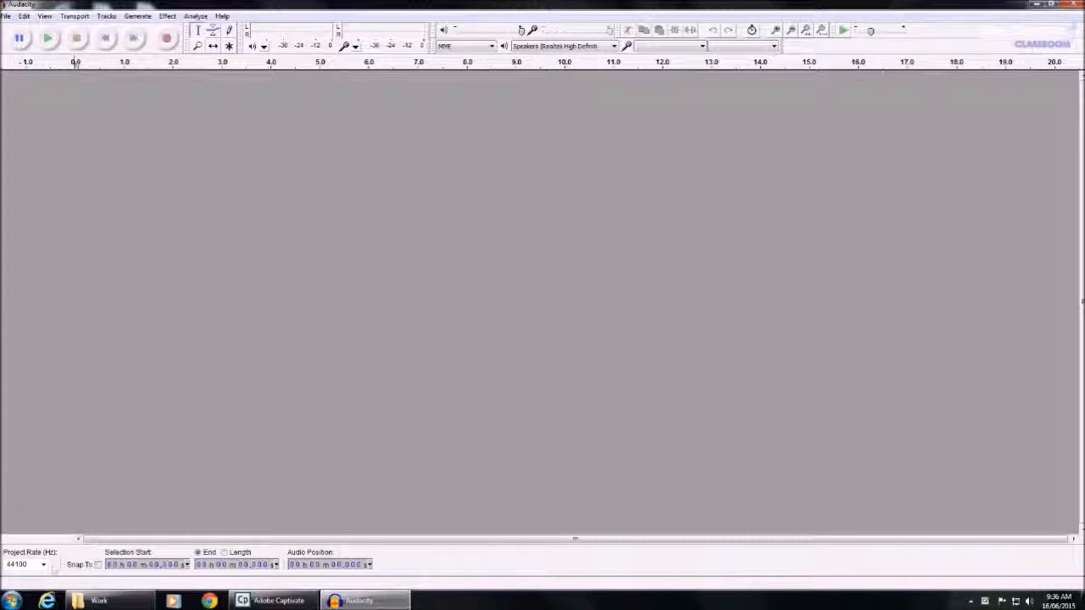
click(5, 16)
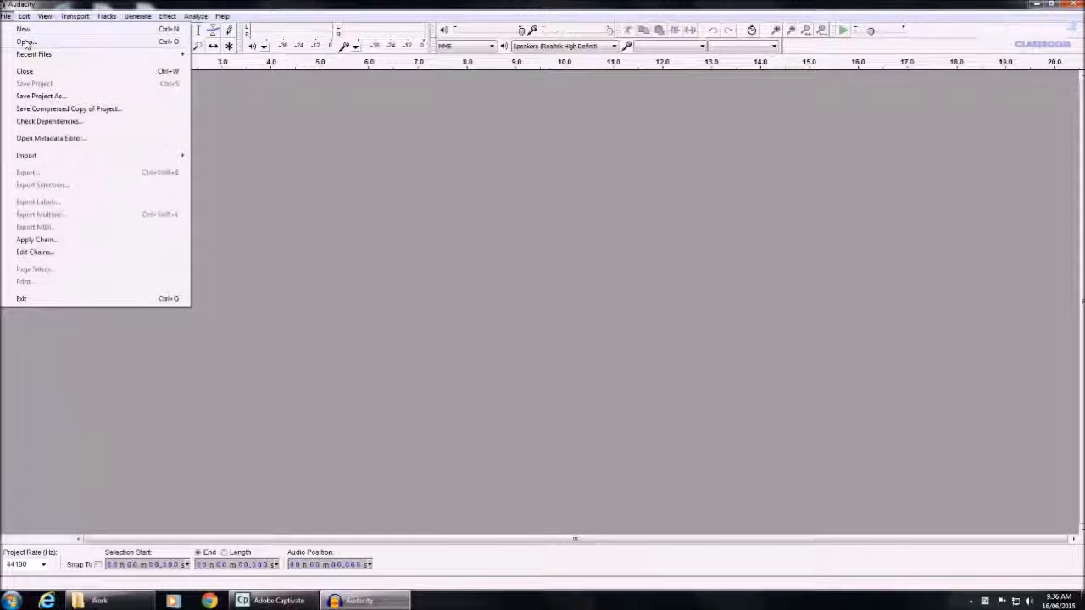
click(25, 42)
click(120, 81)
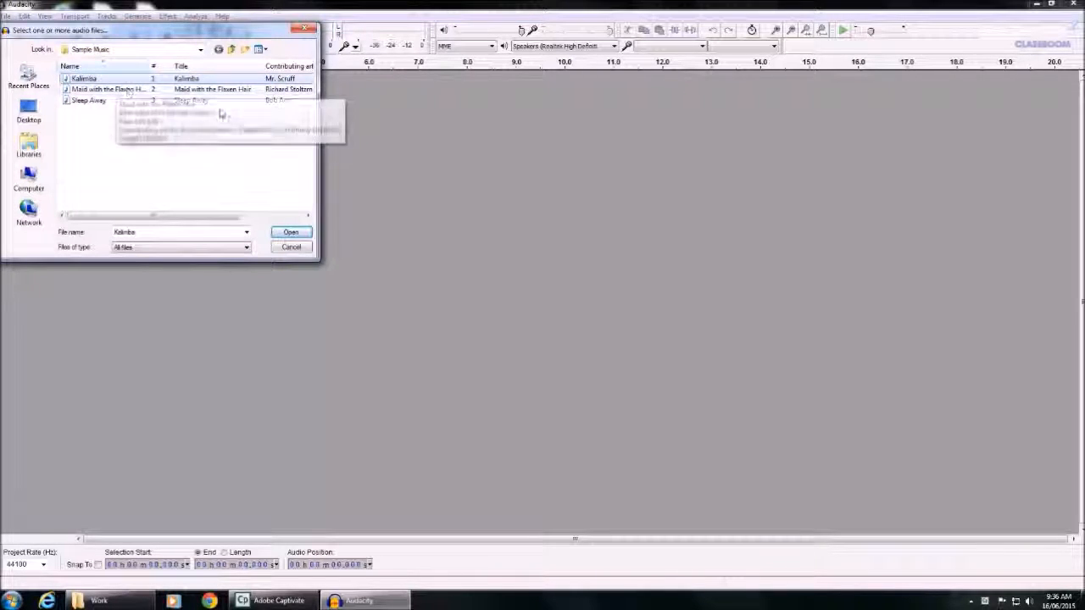
click(281, 234)
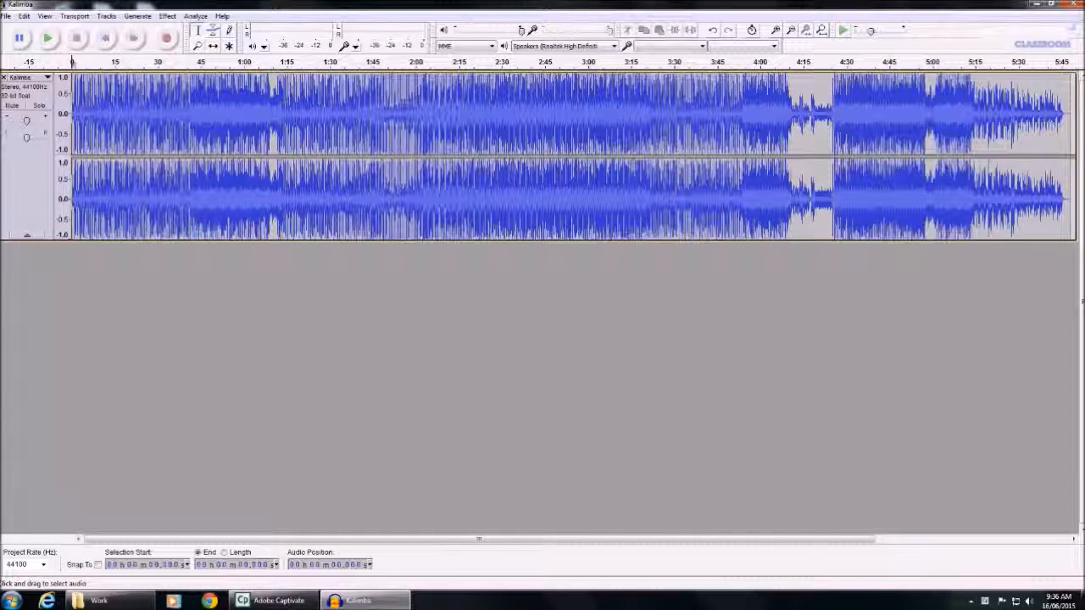
Raise the whole track's pitch with Change Pitch set to 10 percent, and play back the opening seconds
click(168, 16)
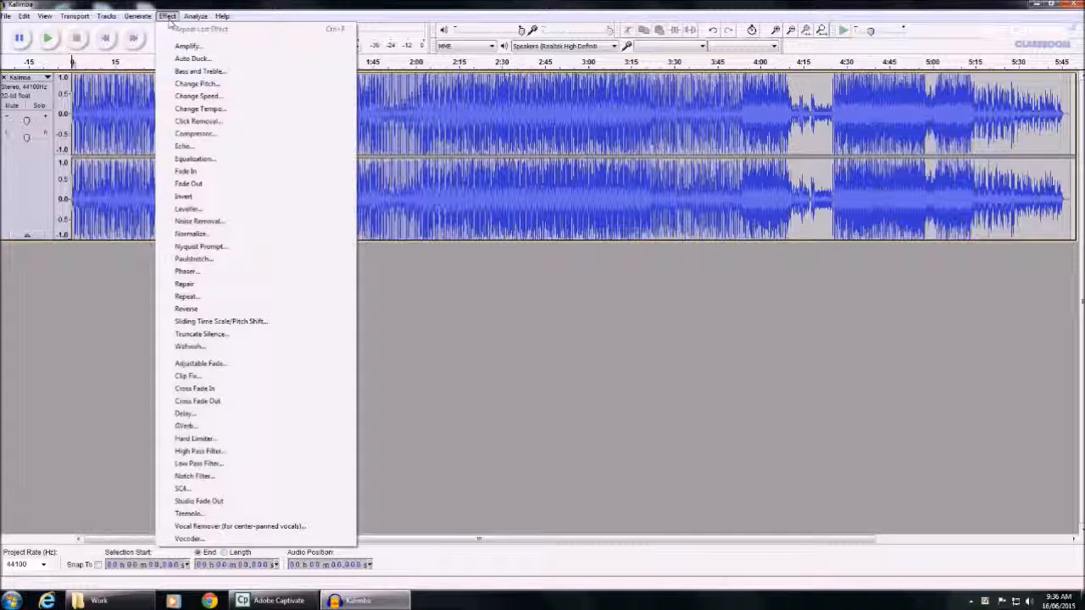
click(203, 83)
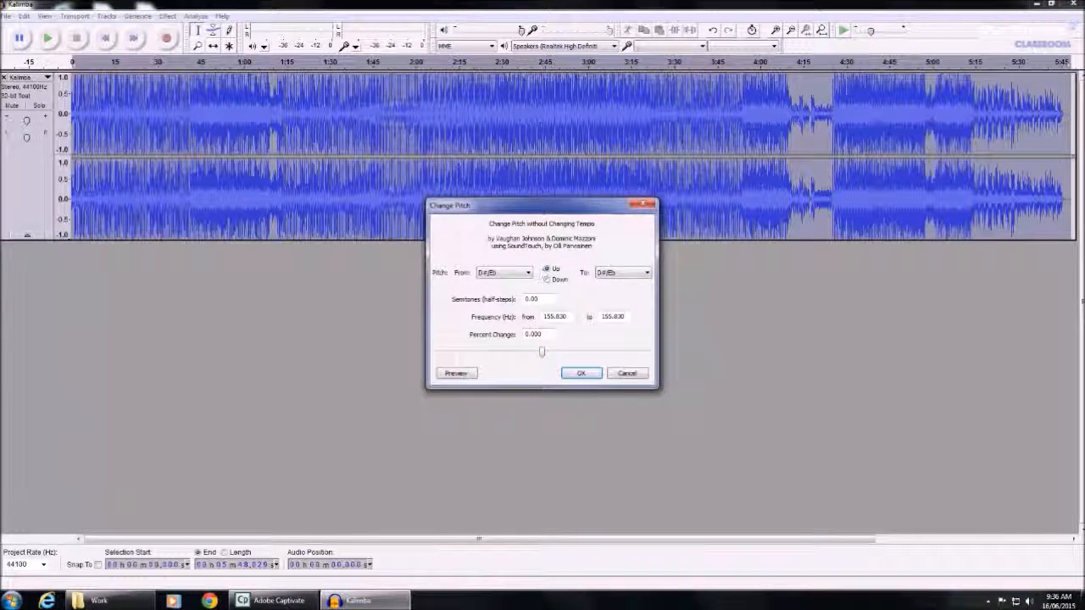
double_click(551, 333)
key(BackSpace)
key(BackSpace)
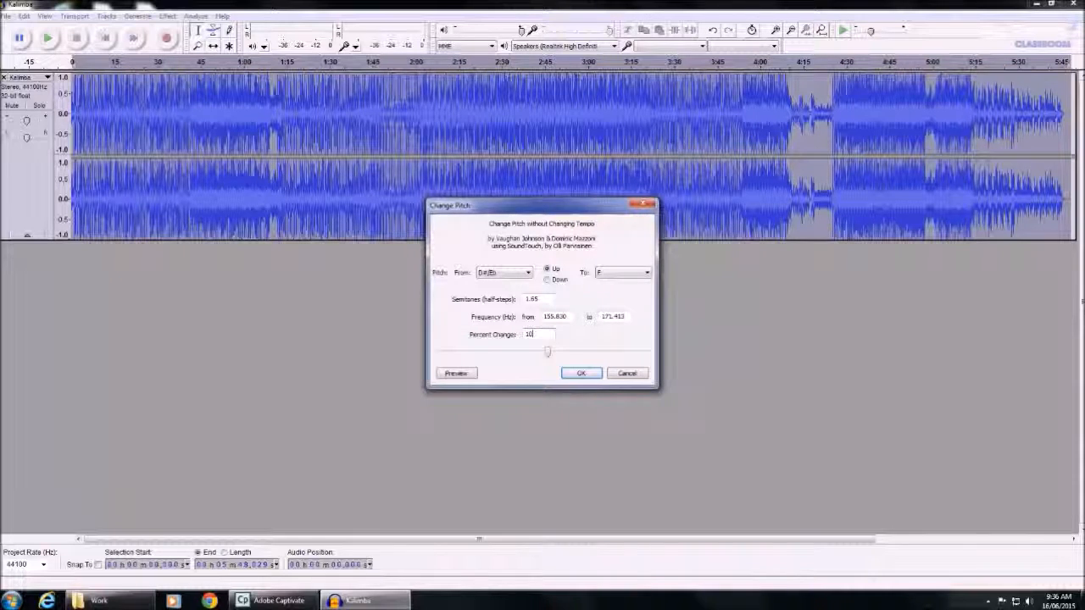
click(584, 375)
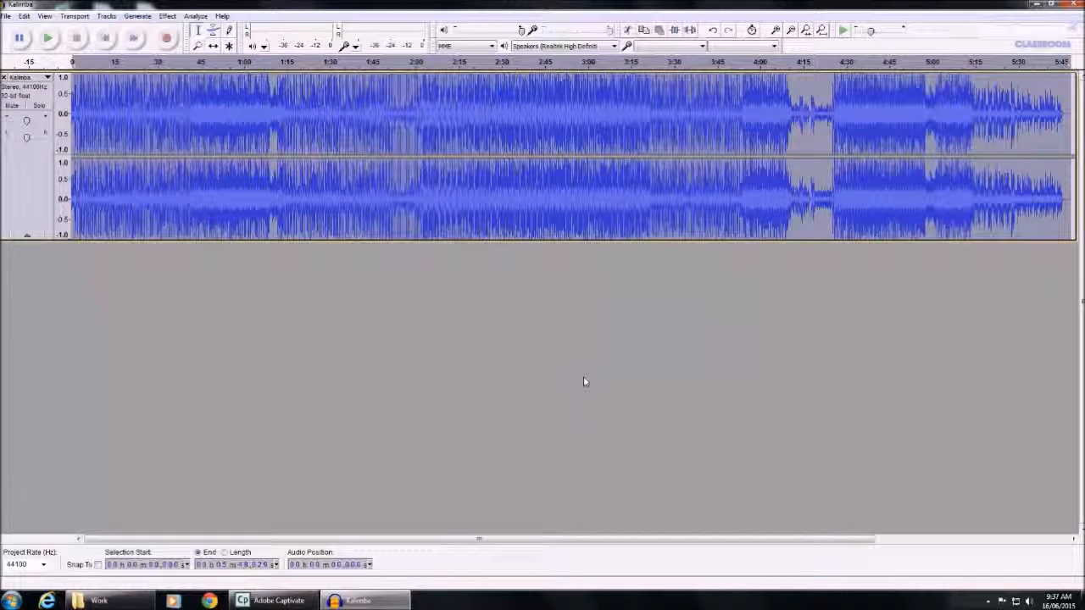
click(52, 46)
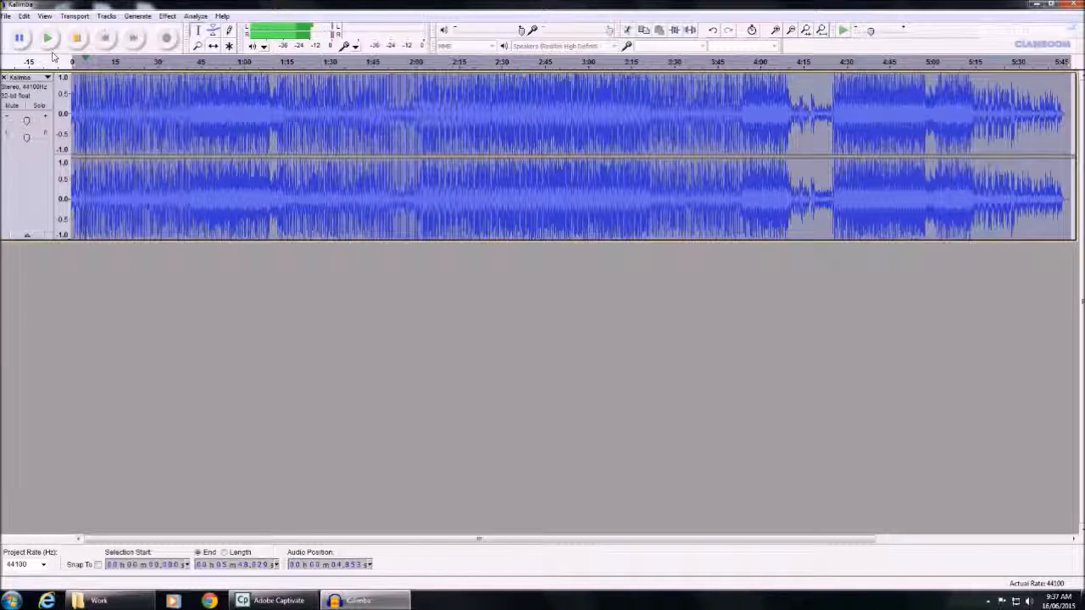
key(space)
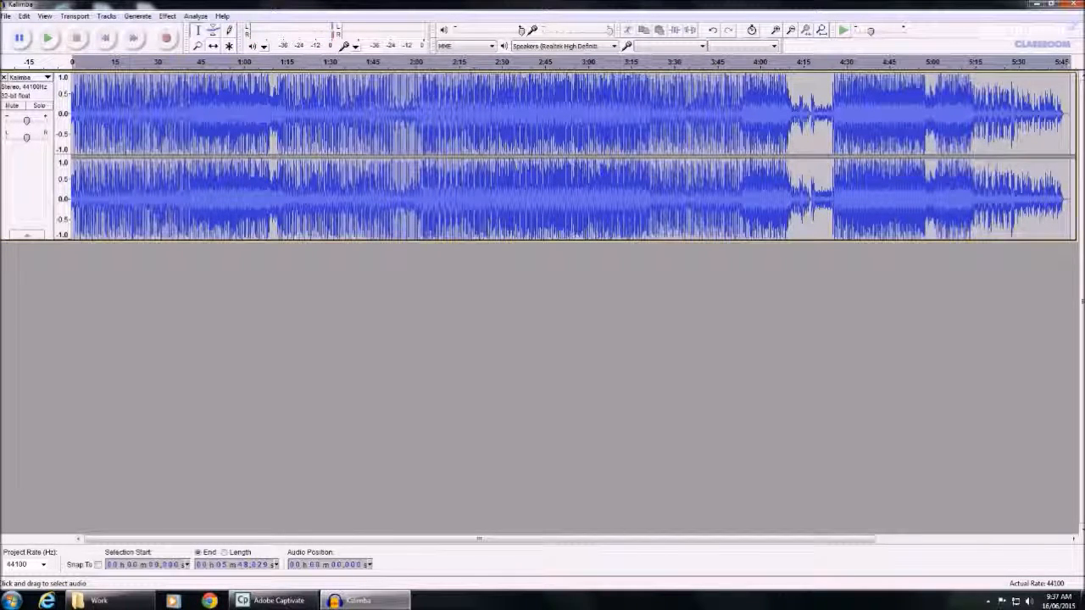
Select the whole track and speed it up with Change Speed to a length of about 4 min 50 s
key(ctrl+a)
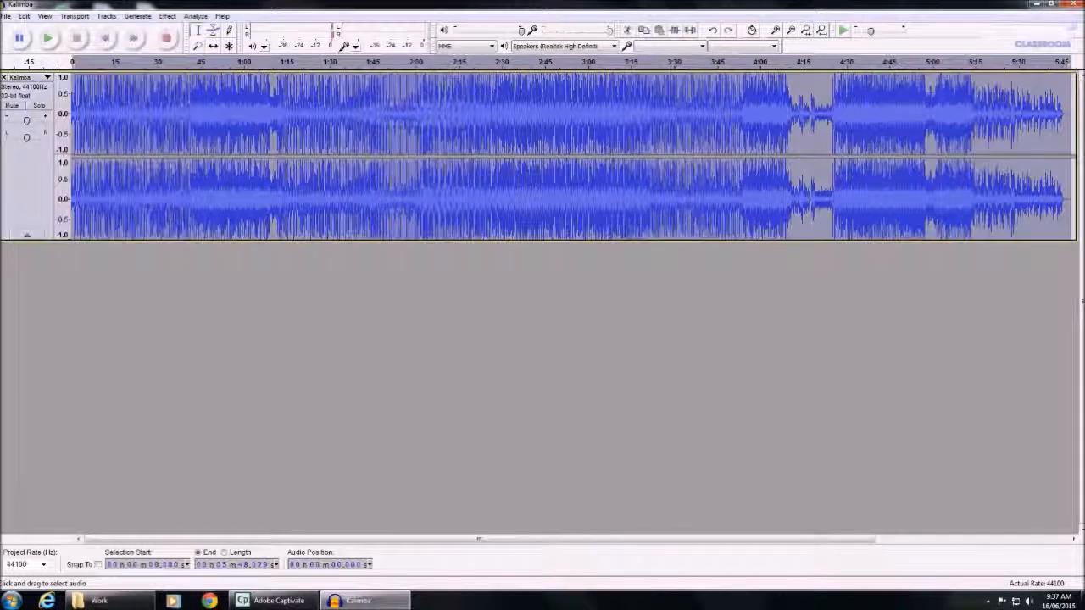
click(169, 17)
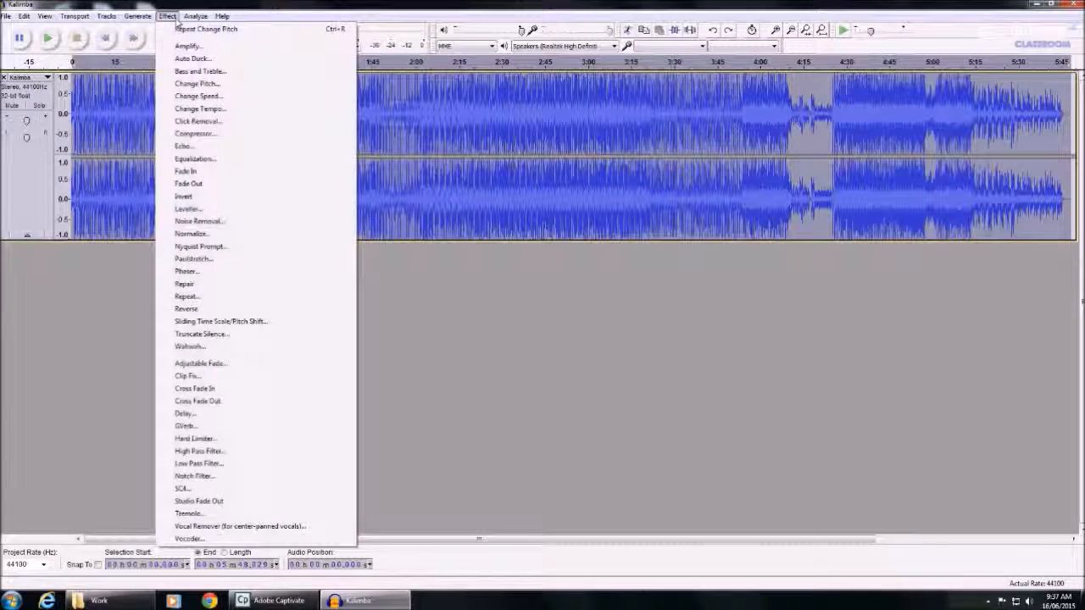
click(197, 96)
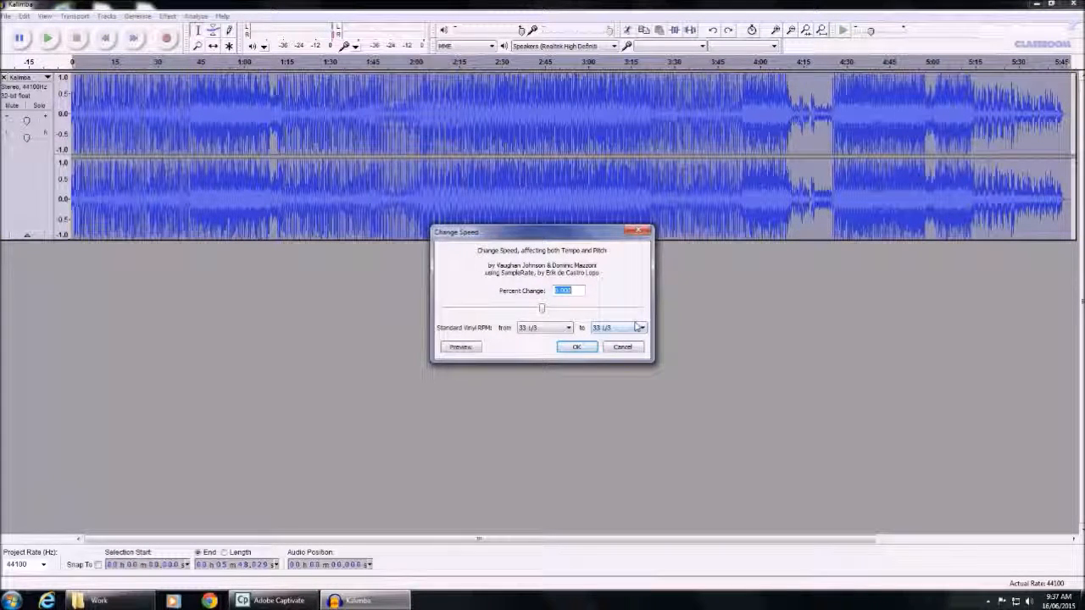
key(Return)
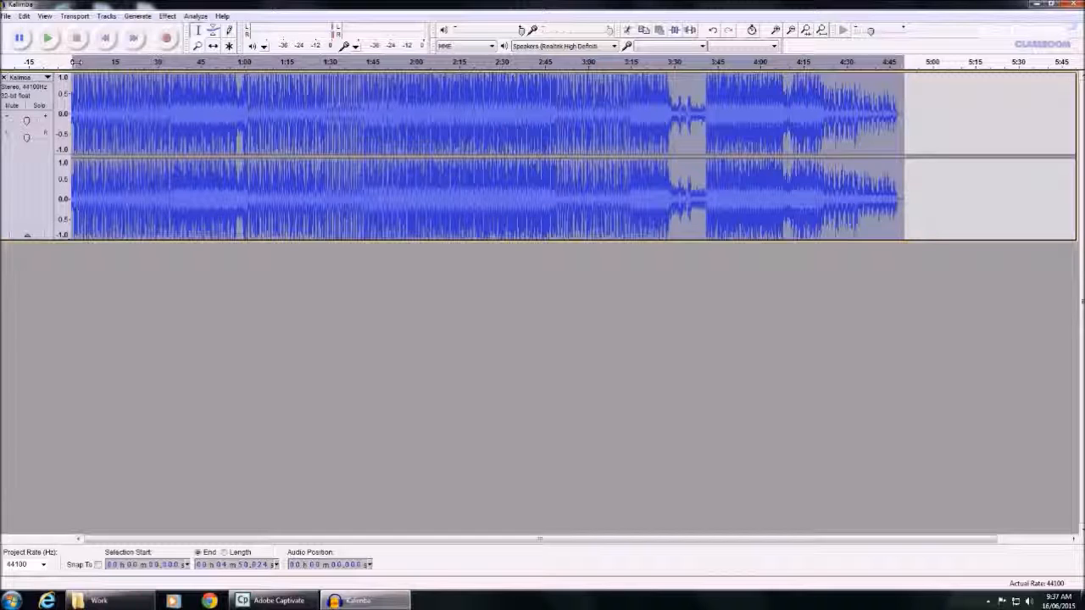
Play back the opening of the sped-up track, stop it and undo the speed change
click(48, 39)
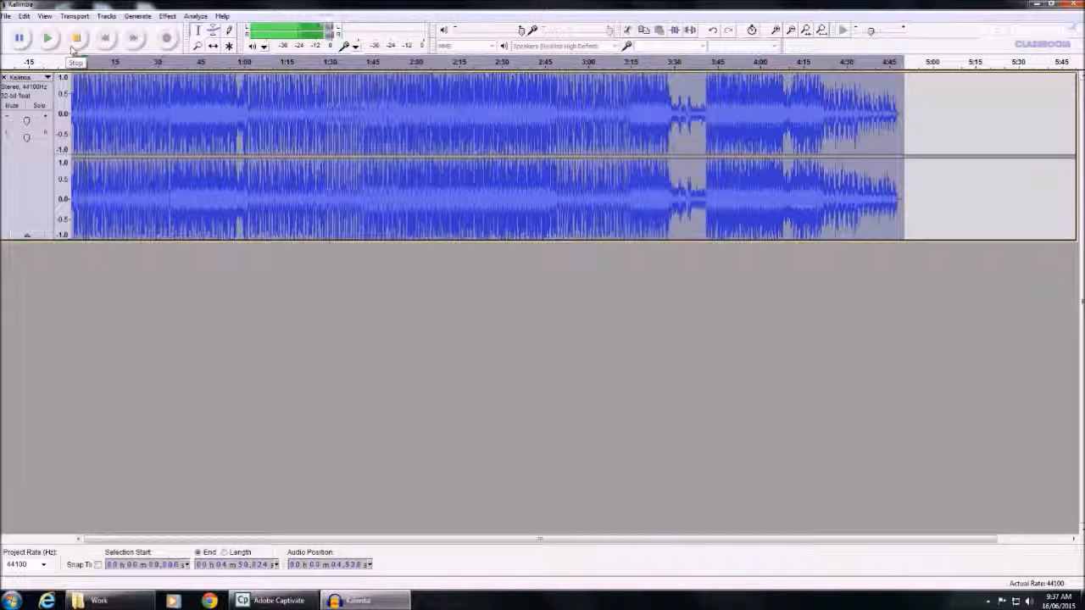
click(75, 48)
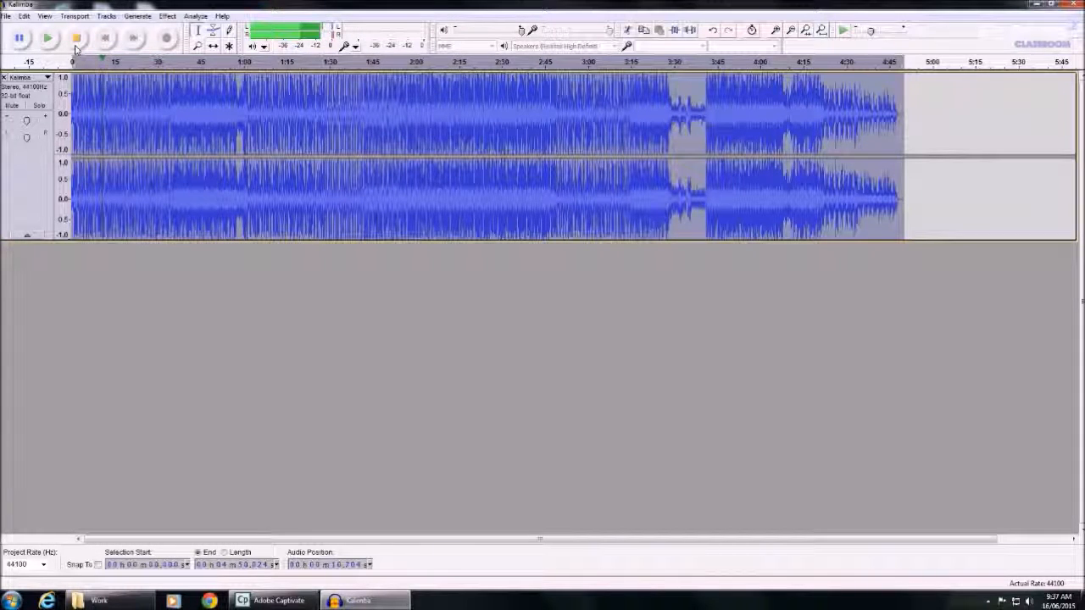
click(77, 46)
key(ctrl+z)
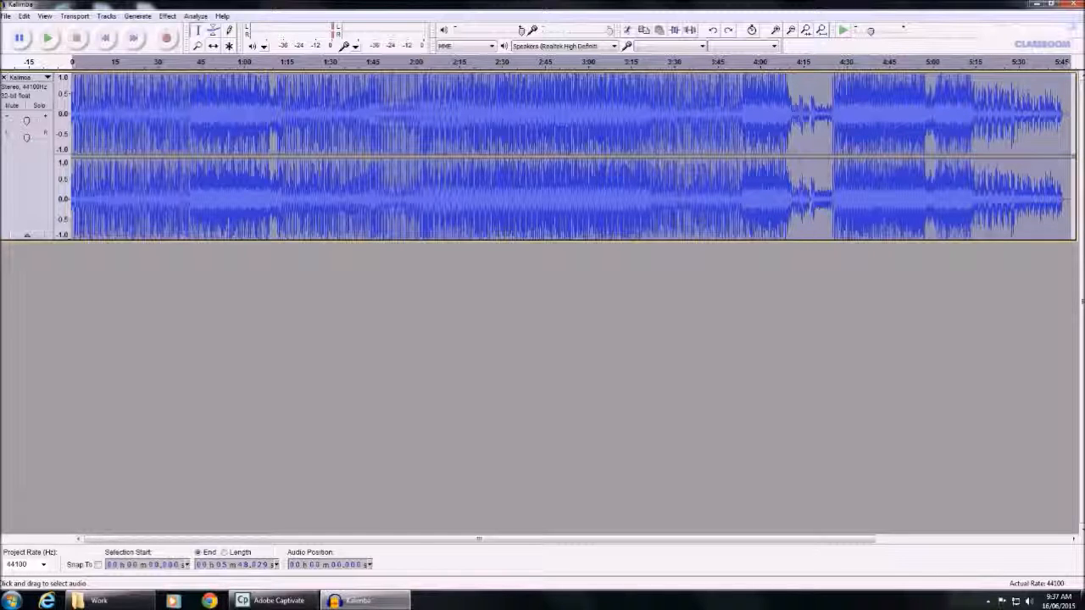
Increase the whole track's tempo by 30 percent with Change Tempo
click(167, 16)
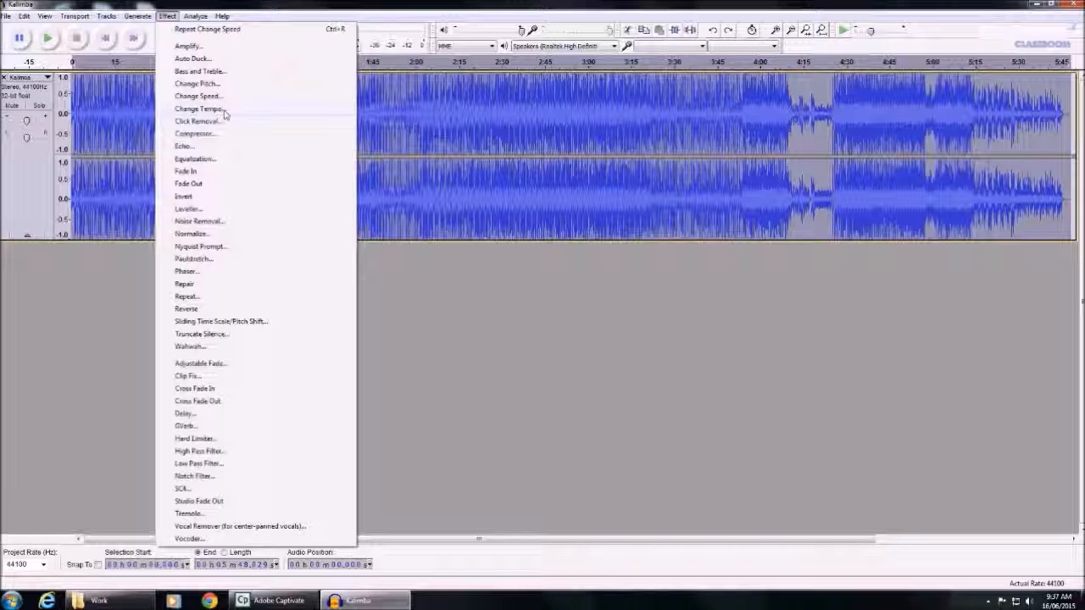
click(199, 109)
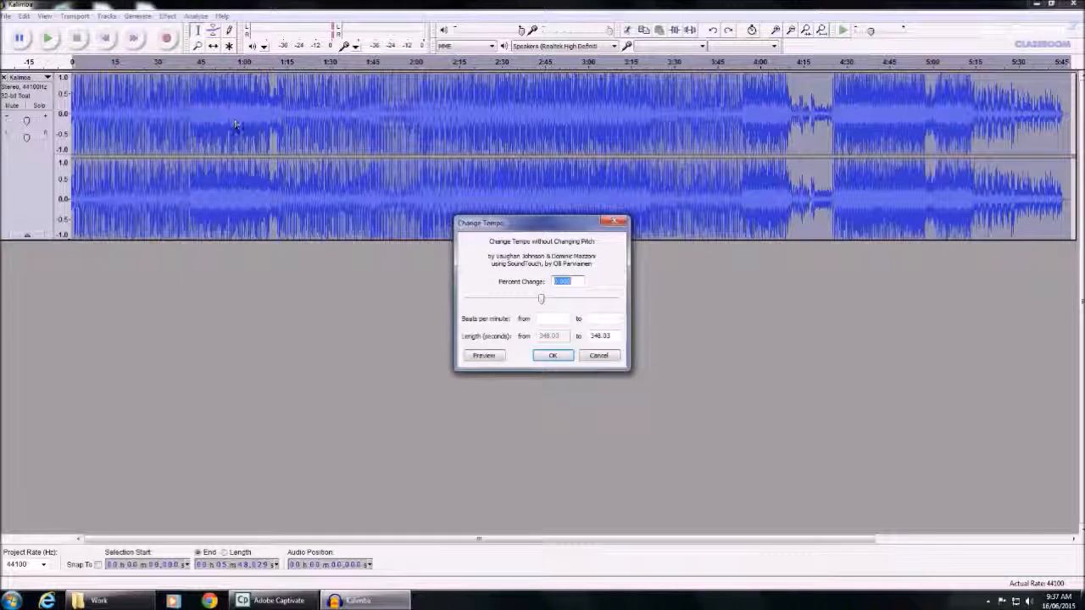
text(30)
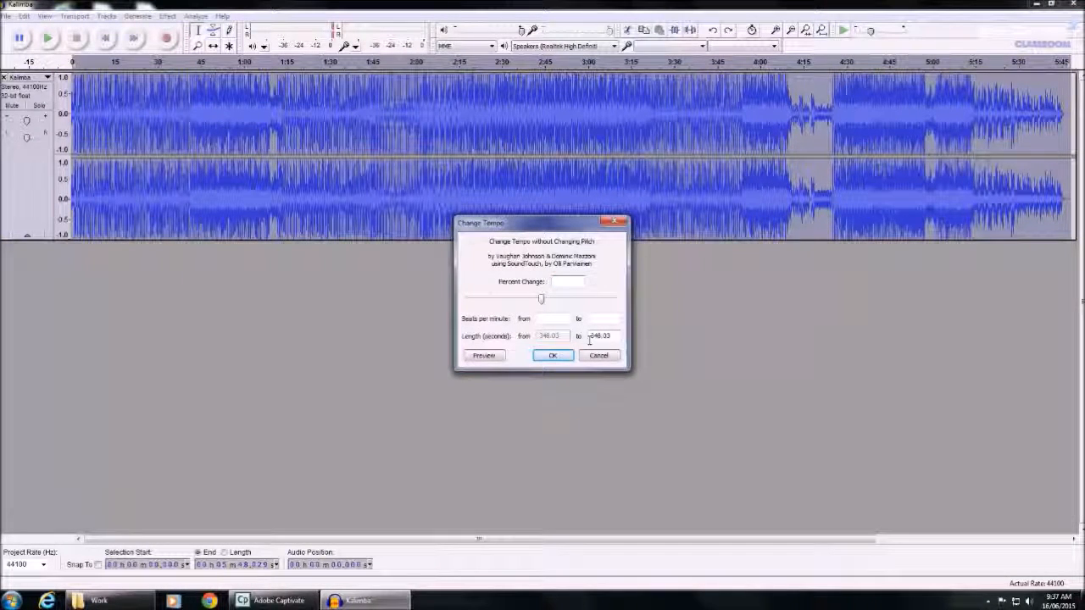
key(Return)
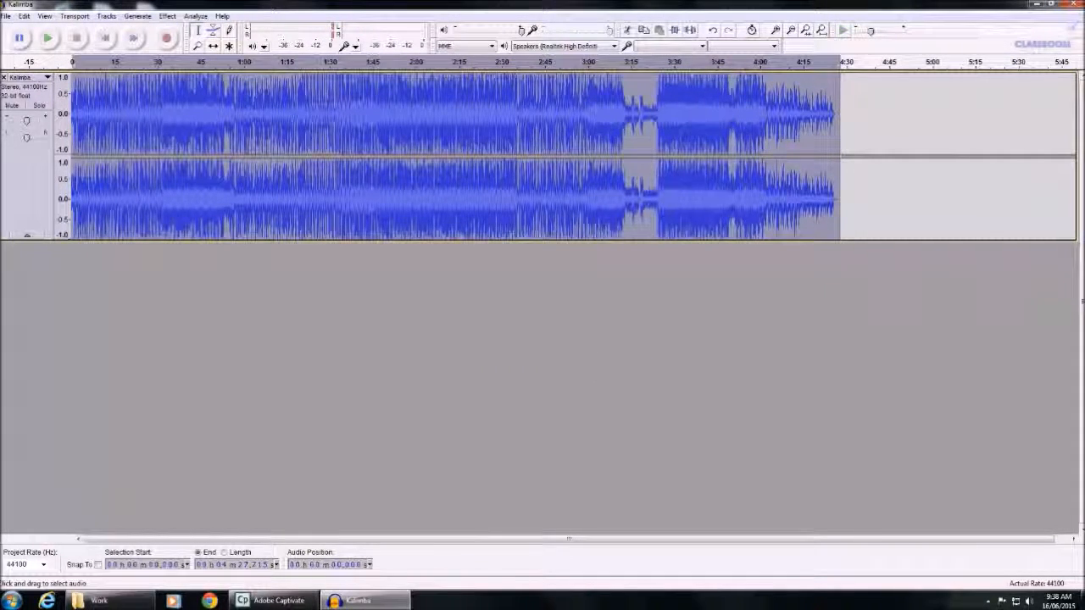
Play back the opening of the faster-tempo track, stop it and undo the tempo change
click(51, 42)
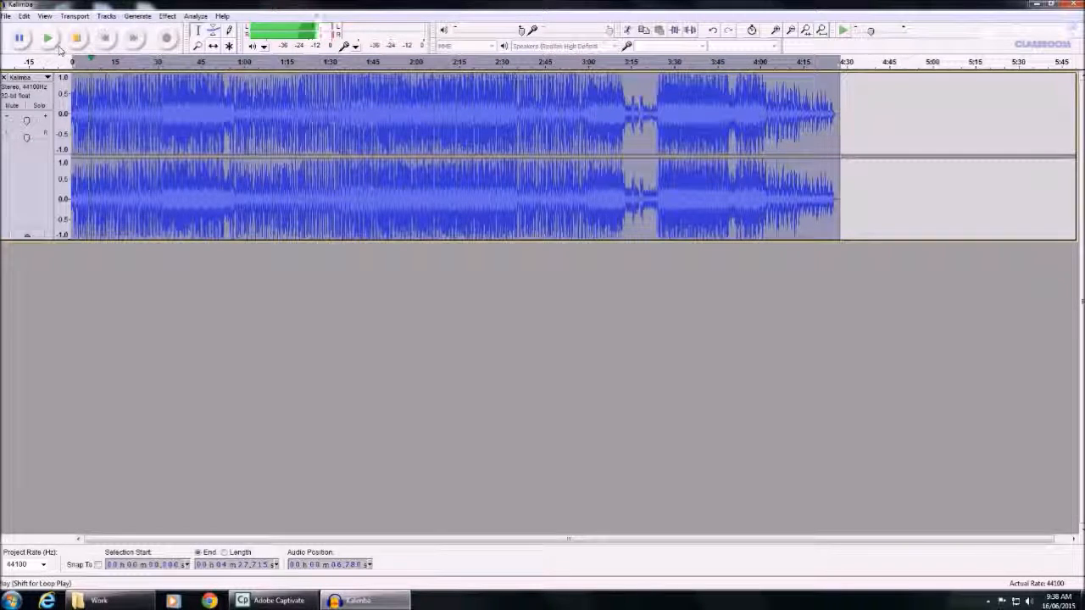
click(72, 47)
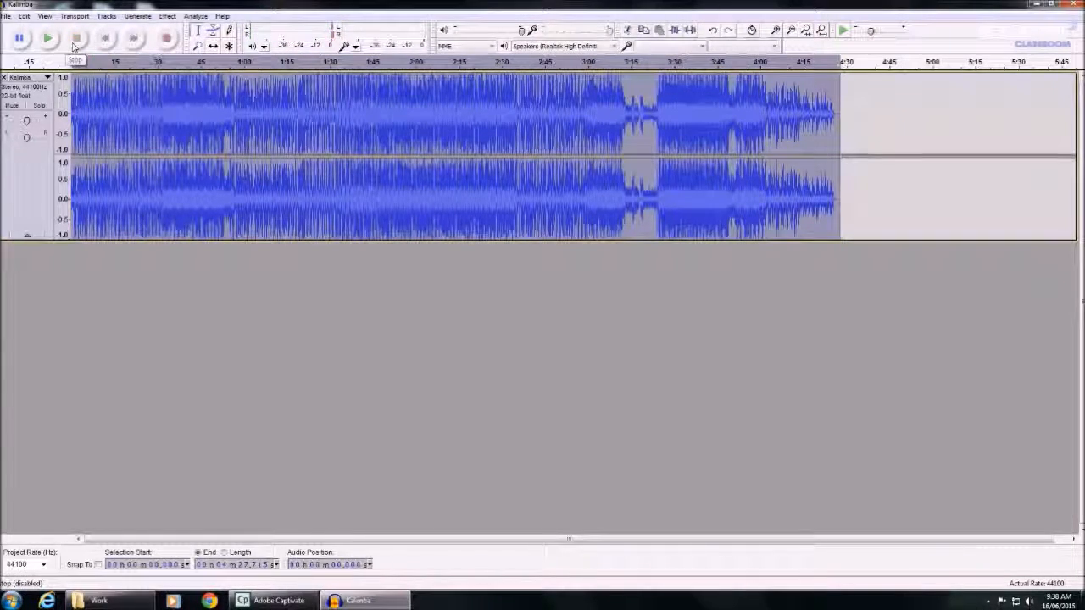
key(ctrl+z)
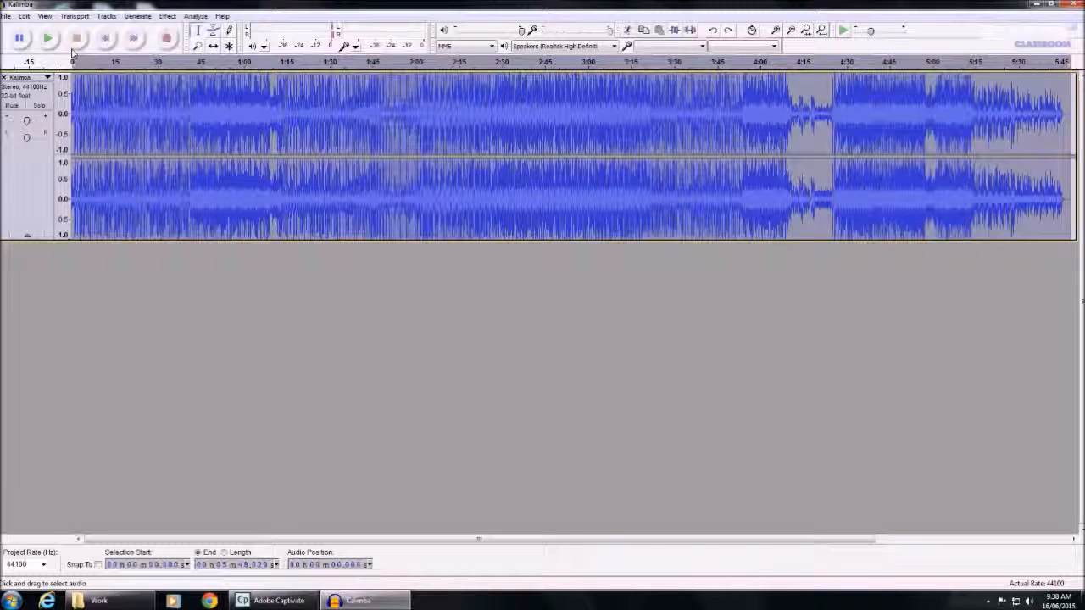
Apply Paulstretch to the whole track with stretch factor 10 and time resolution 0.25 seconds, and play back its opening
click(168, 16)
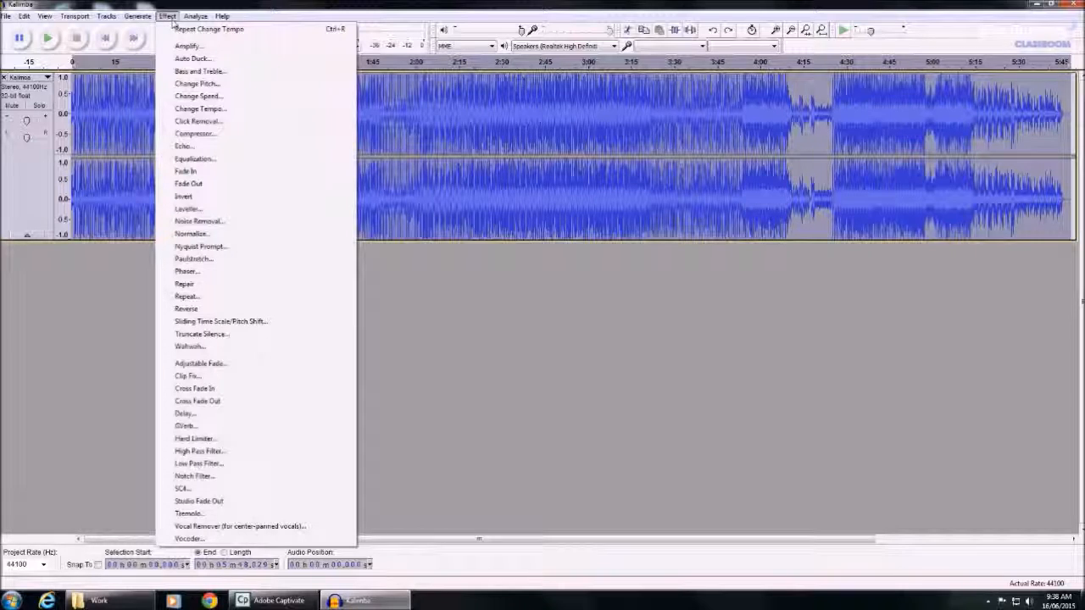
click(214, 260)
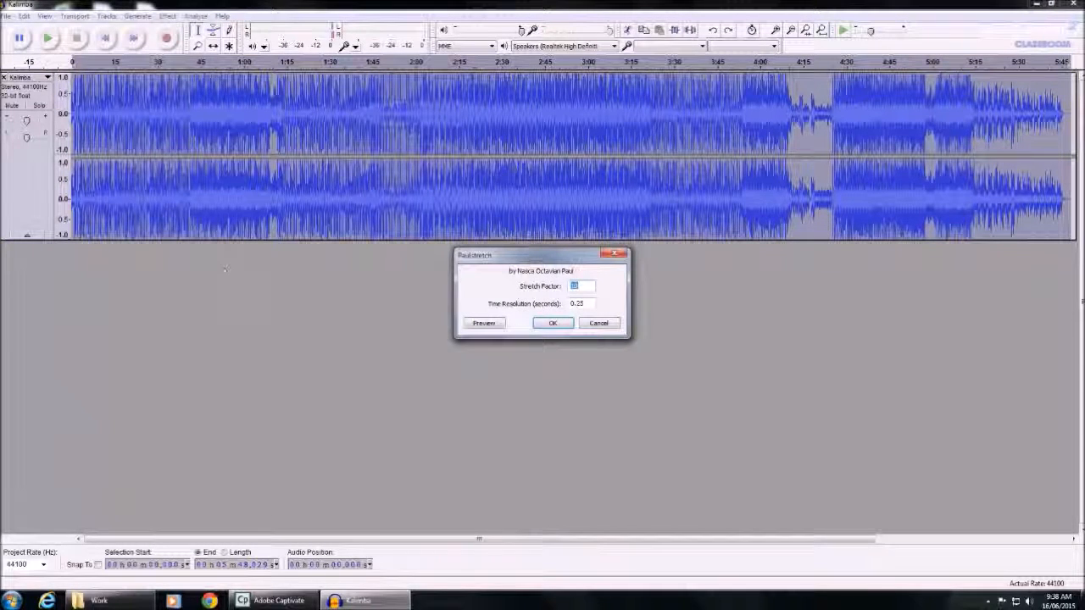
click(553, 323)
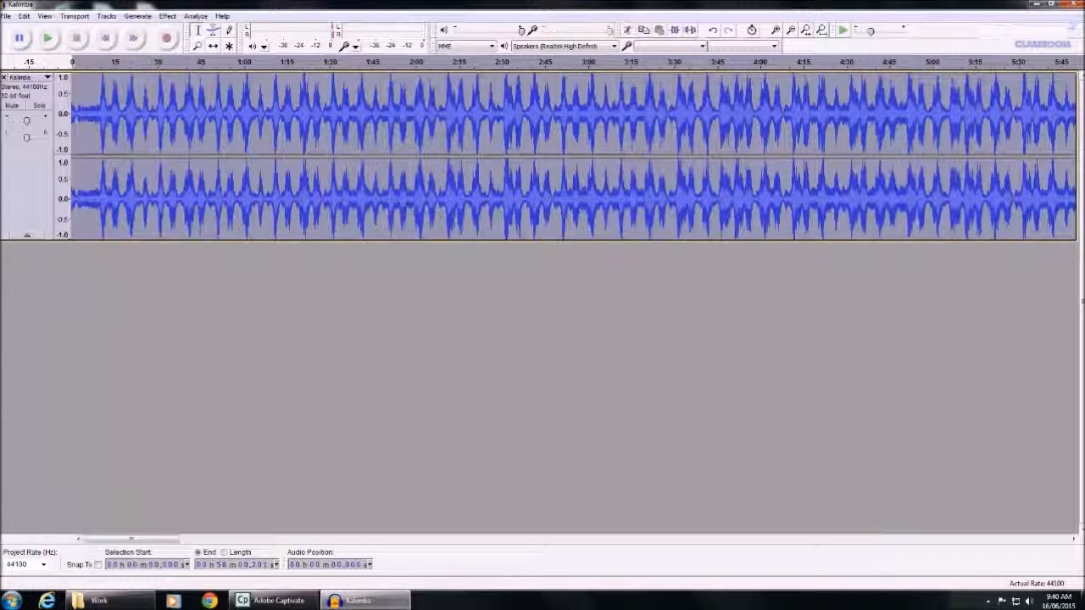
click(48, 38)
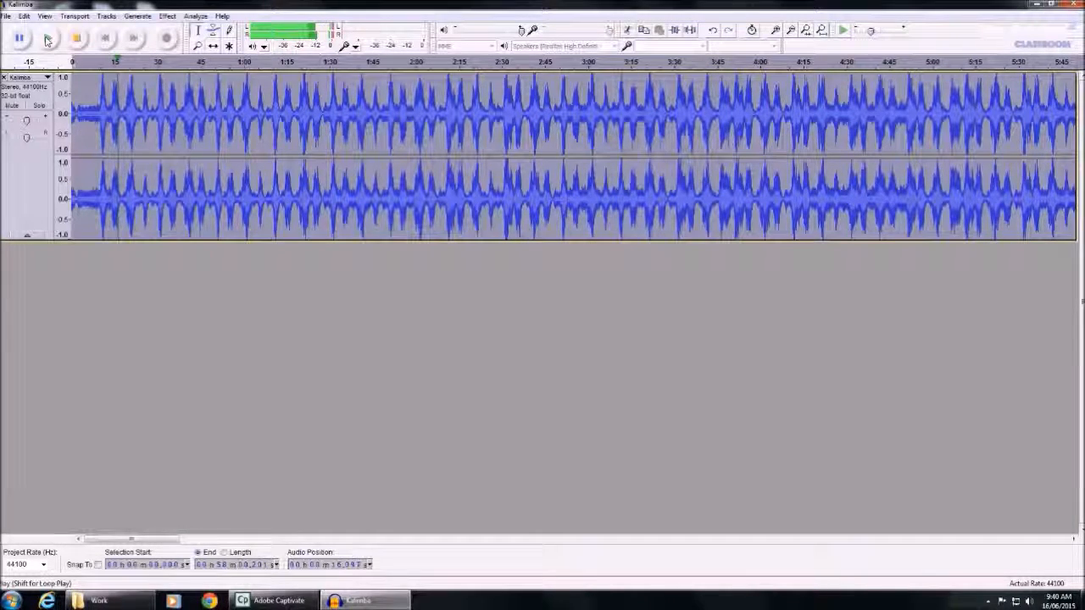
click(76, 39)
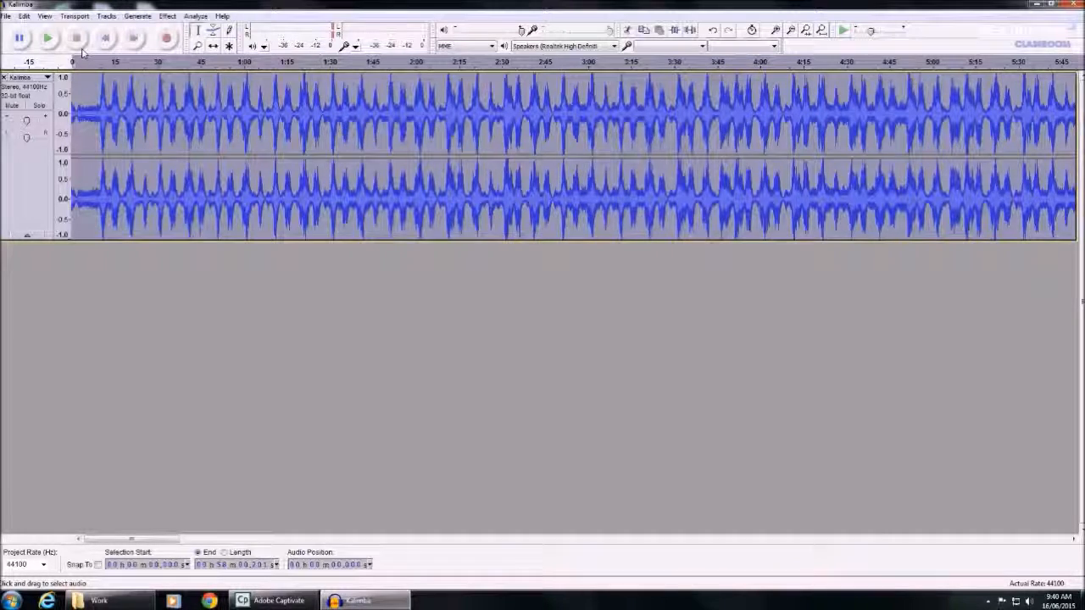
Apply a Fade In to about the first 7 seconds of the track and play back that section
click(166, 16)
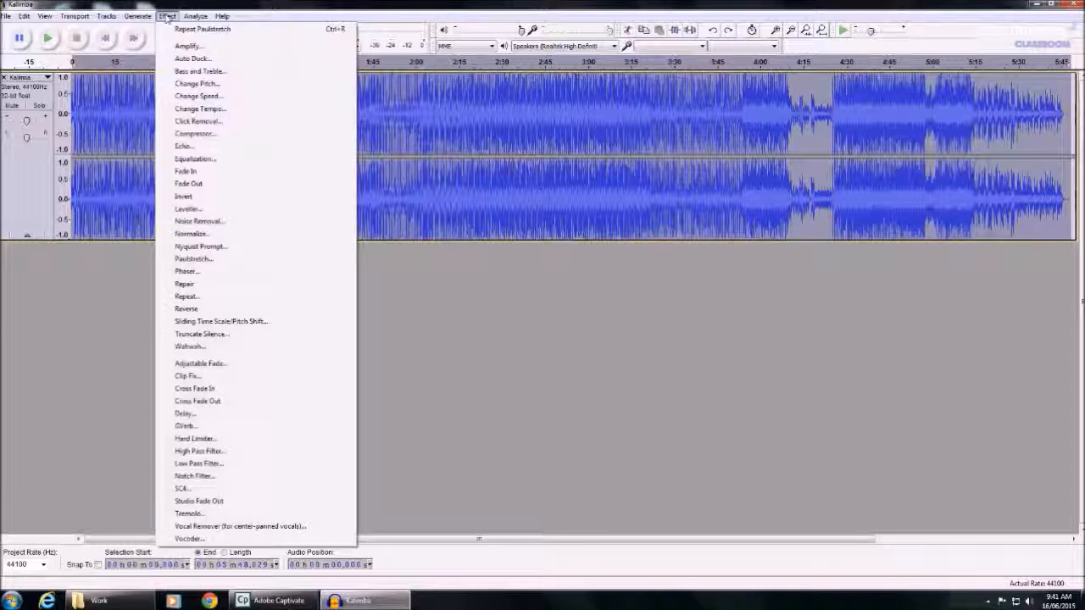
click(463, 241)
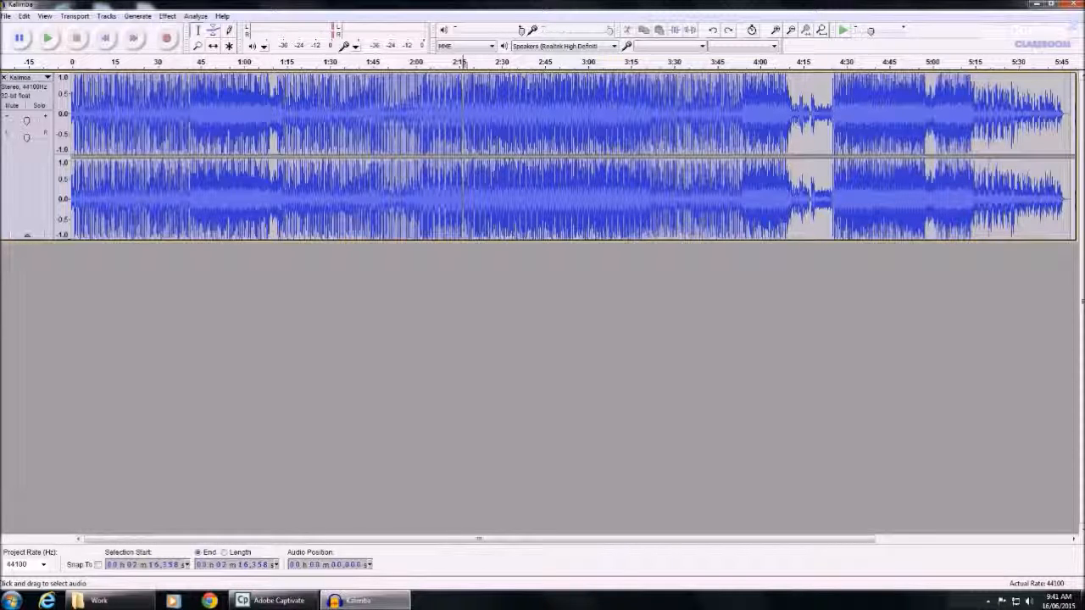
drag(71, 195, 93, 195)
click(167, 16)
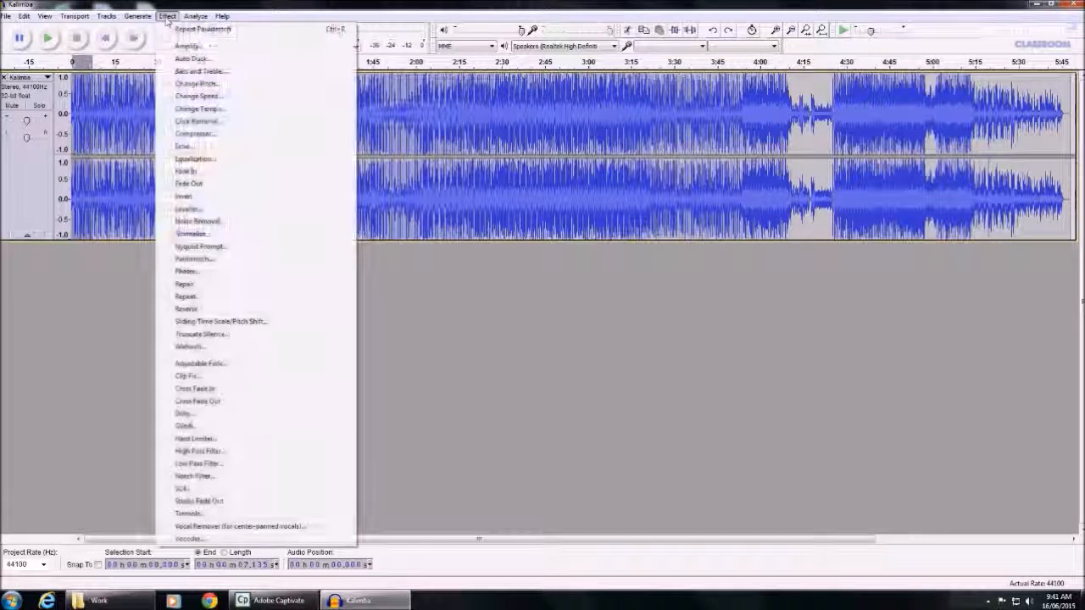
click(202, 172)
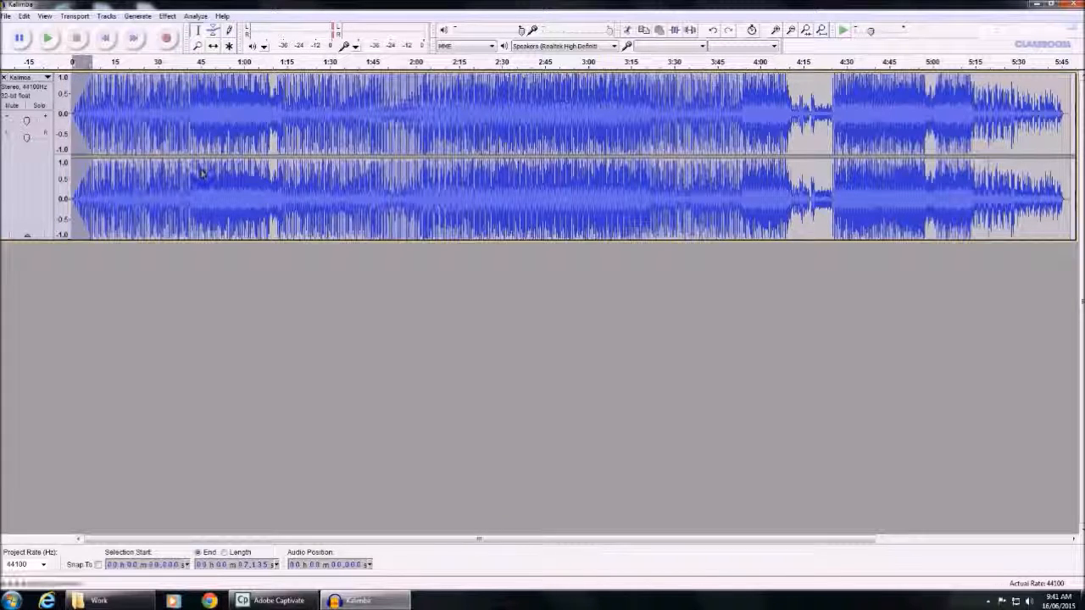
click(54, 38)
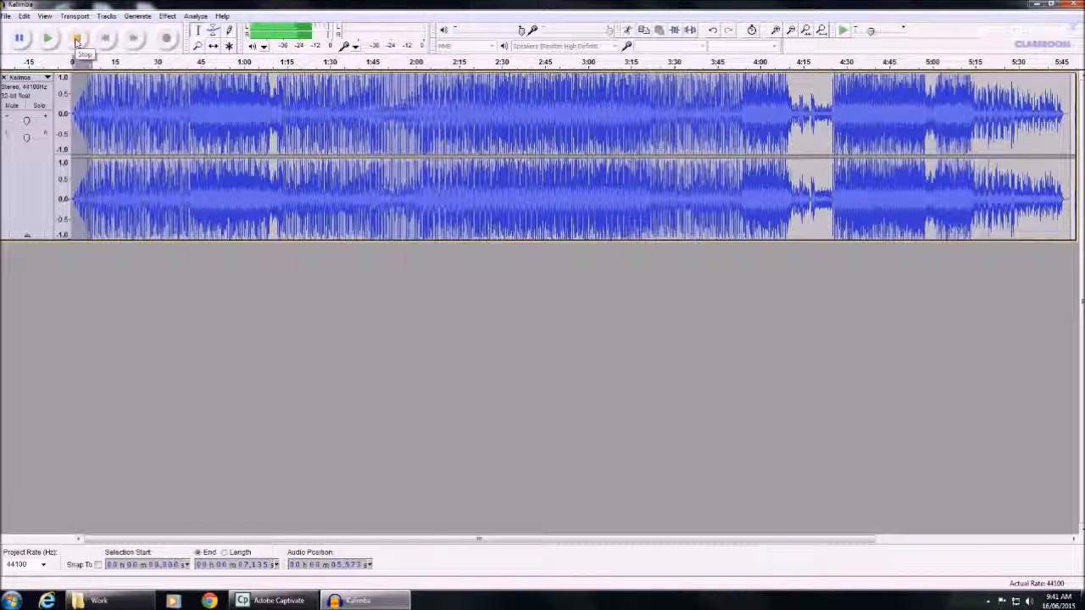
click(76, 39)
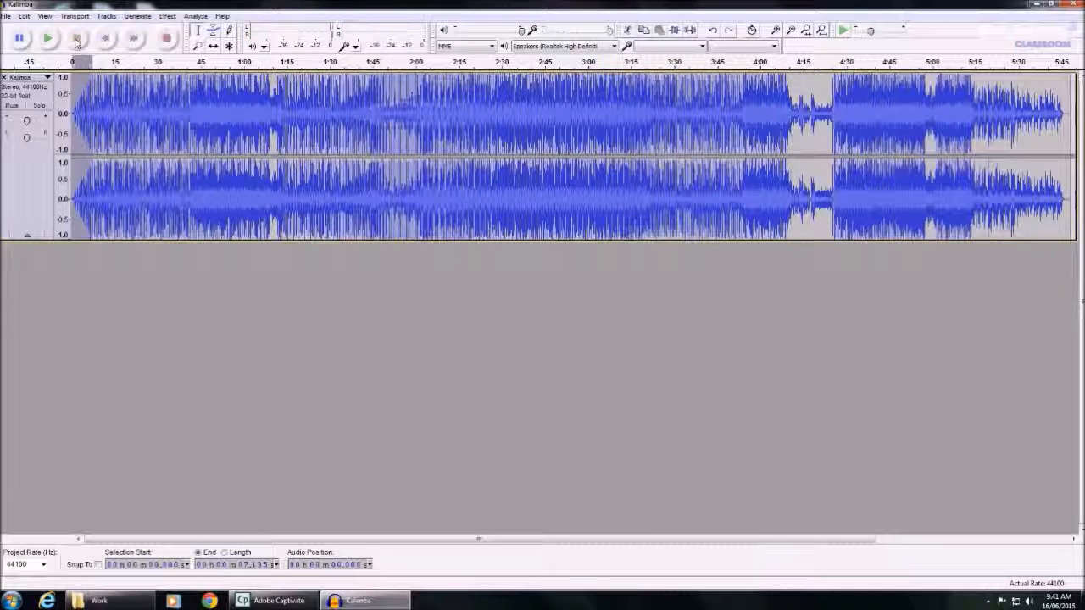
Apply a Fade Out to the section from about 5.7 to 14.9 seconds and play back that part of the track
click(117, 154)
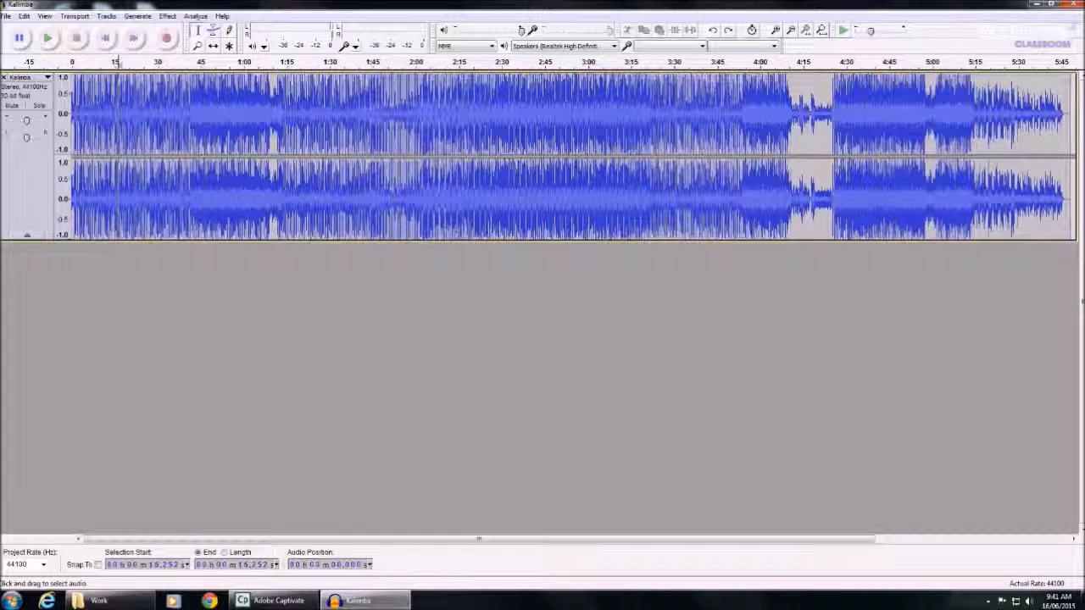
drag(118, 154, 88, 144)
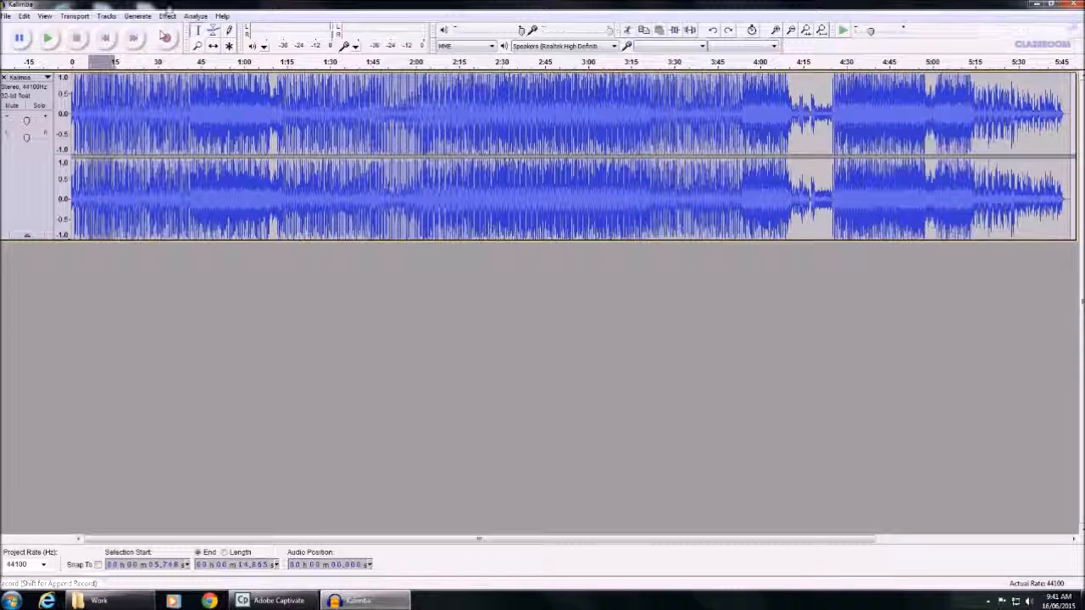
click(167, 17)
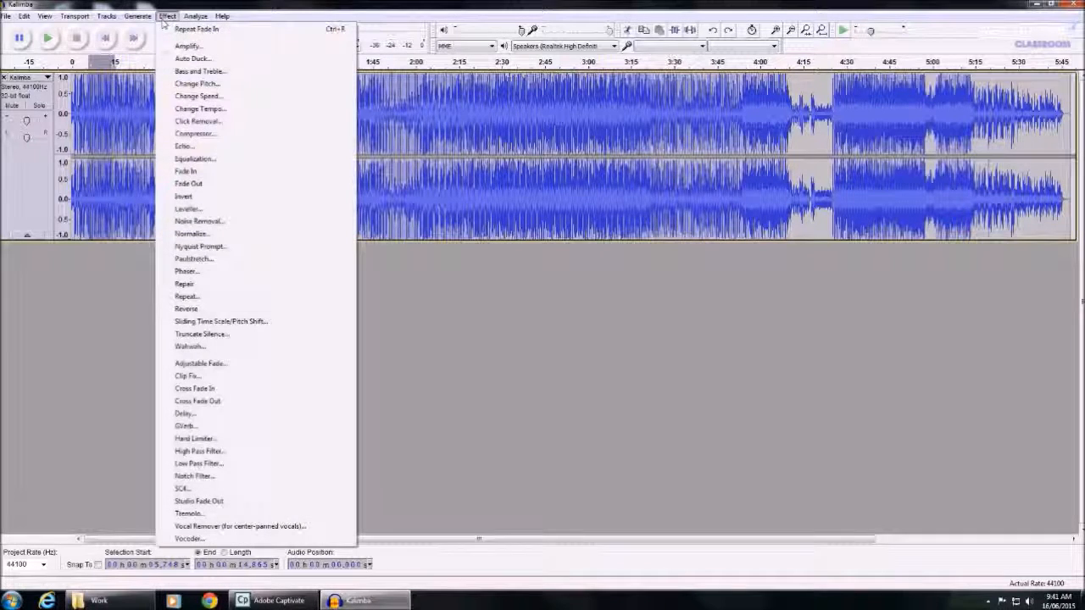
click(207, 184)
click(76, 152)
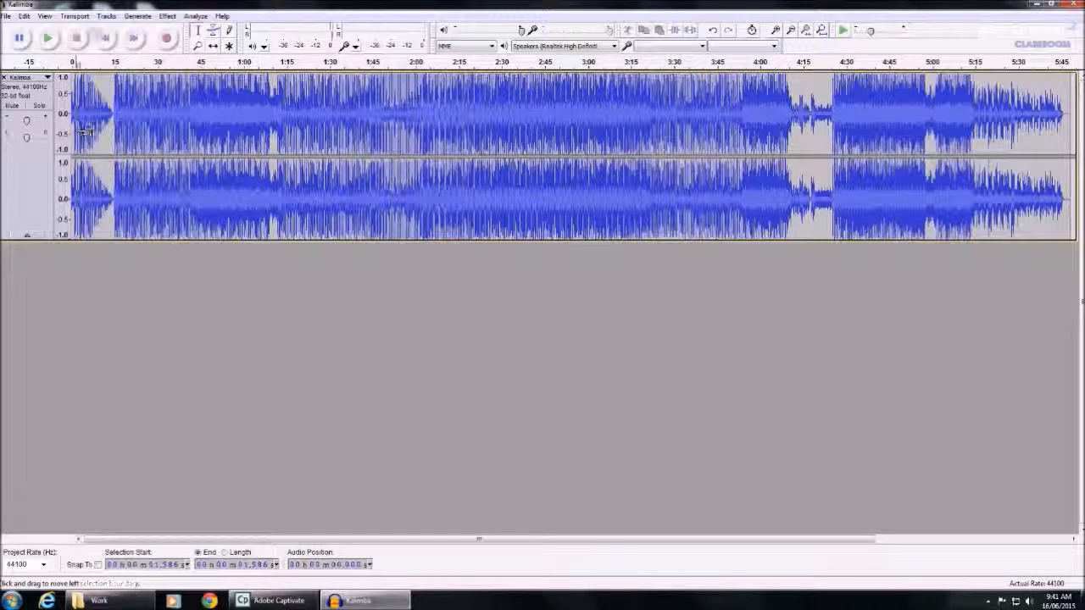
click(48, 37)
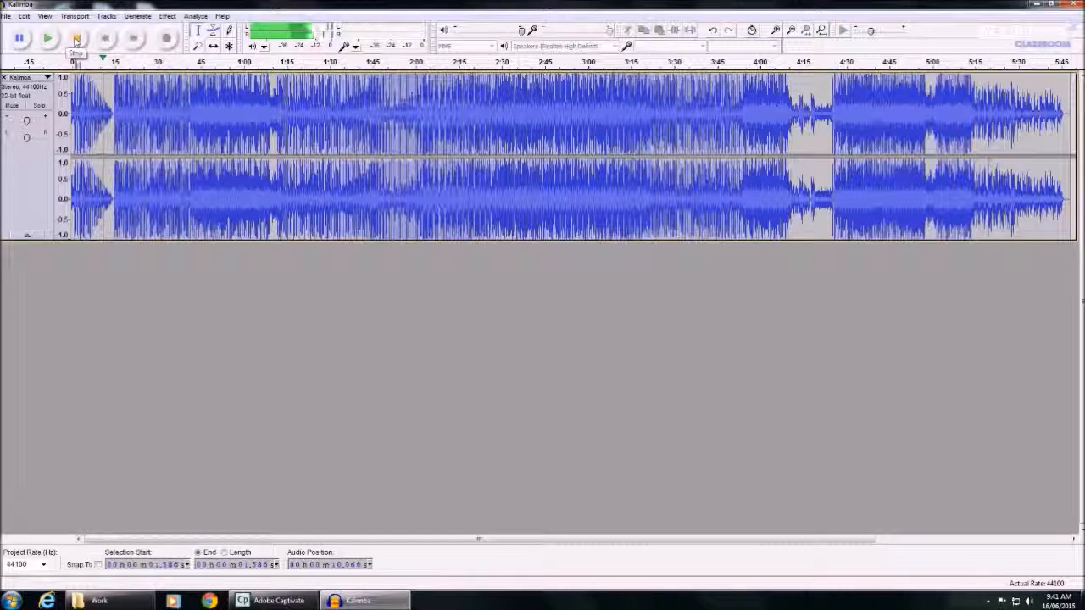
click(73, 39)
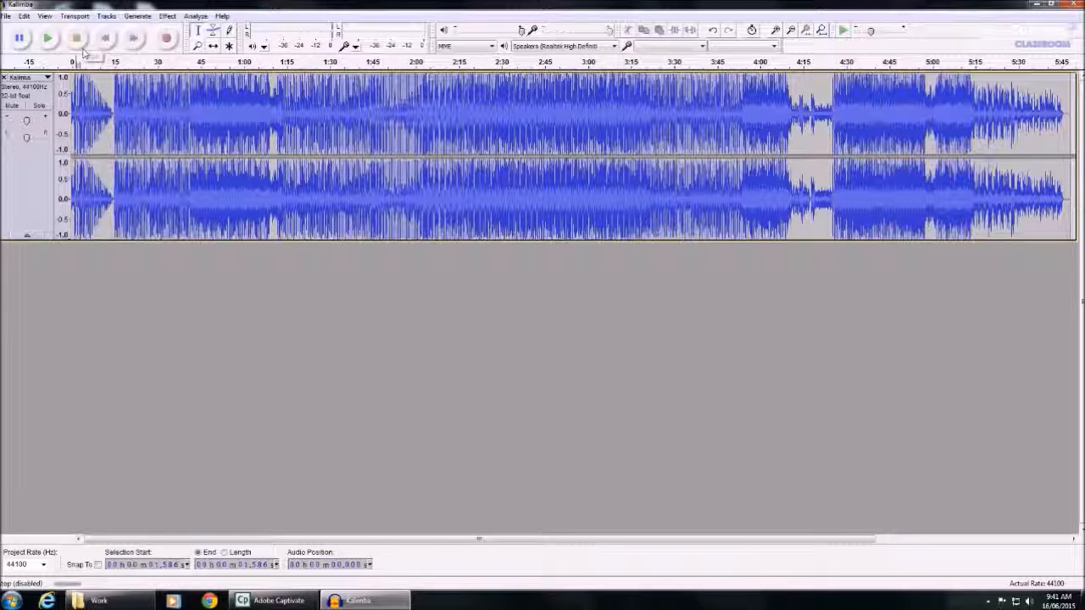
drag(88, 204, 115, 204)
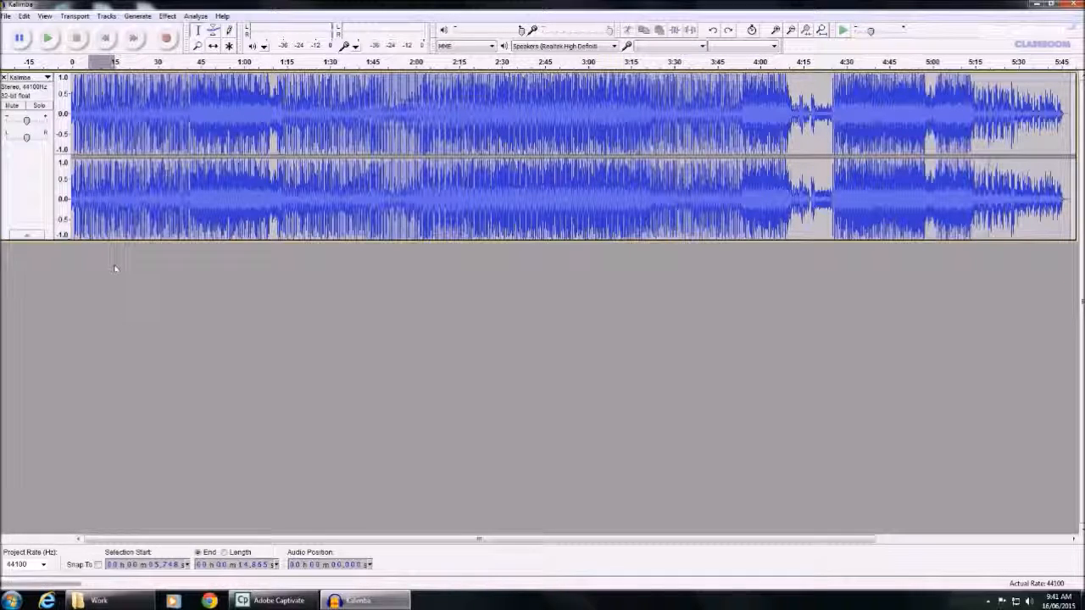
Apply Bass and Treble to the whole track with bass 15 dB, treble -15 dB and maximum gain, and play back its opening
click(120, 193)
click(72, 193)
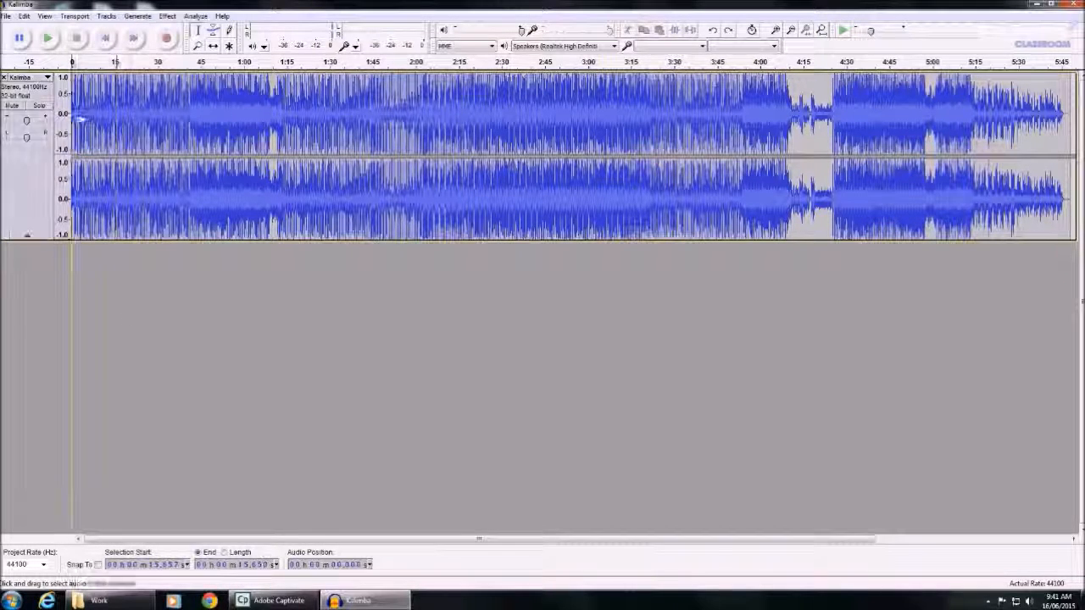
click(167, 16)
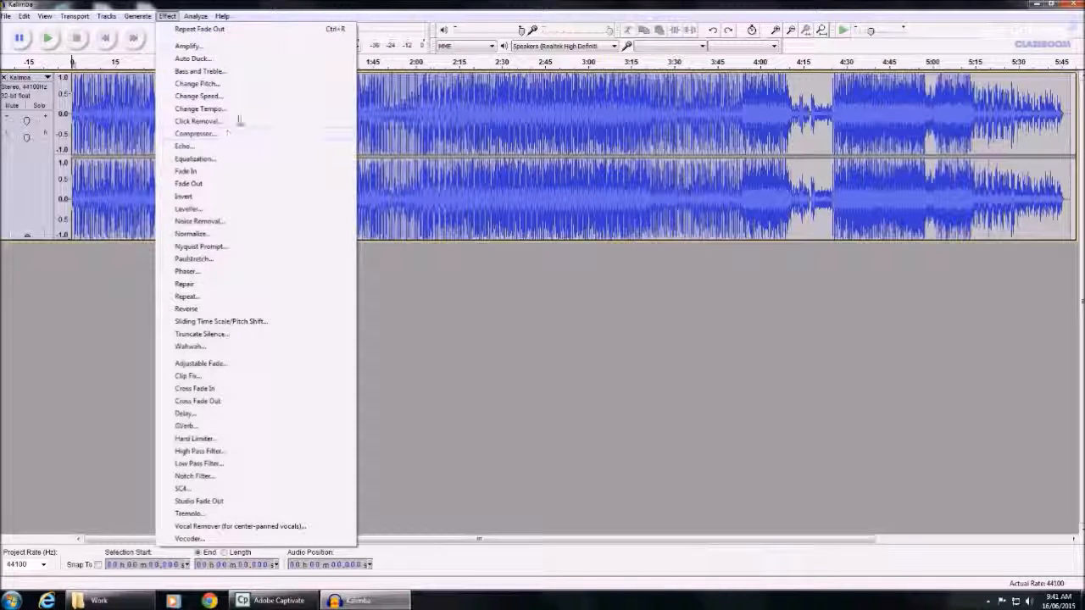
click(237, 73)
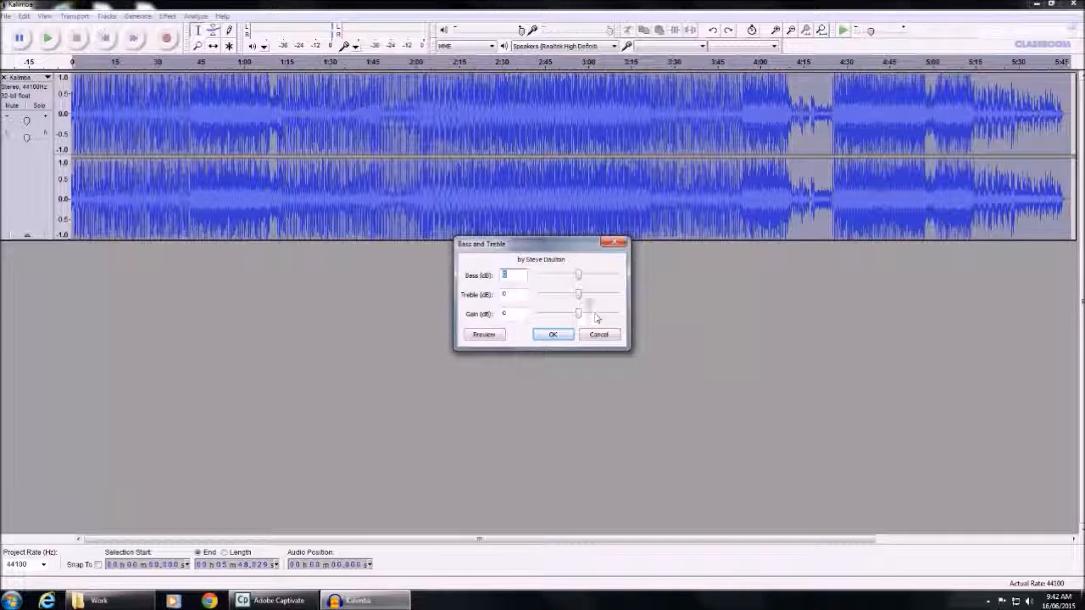
drag(579, 276, 622, 281)
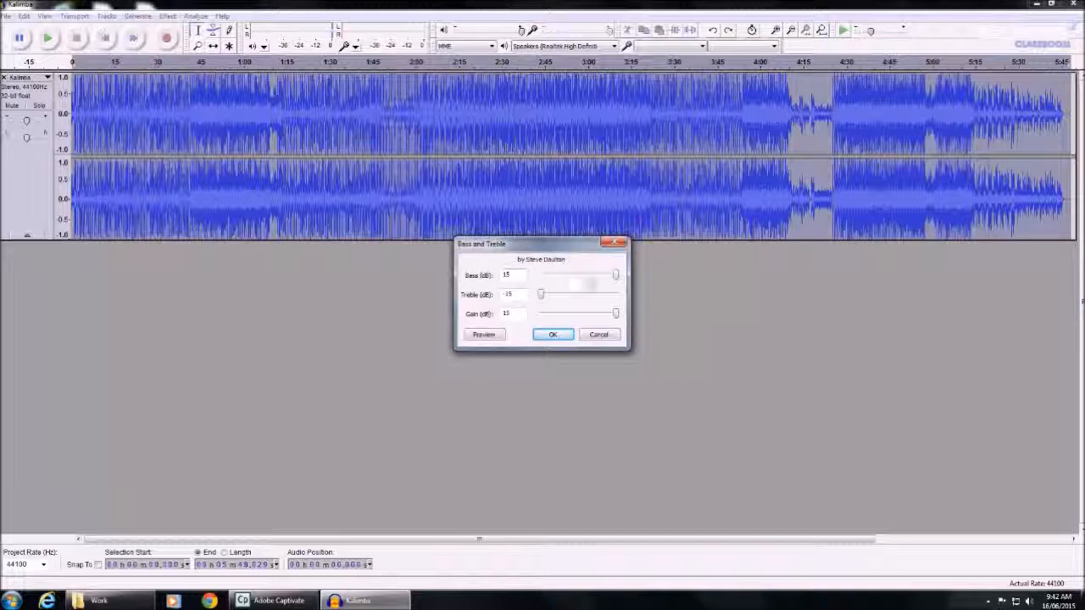
click(553, 334)
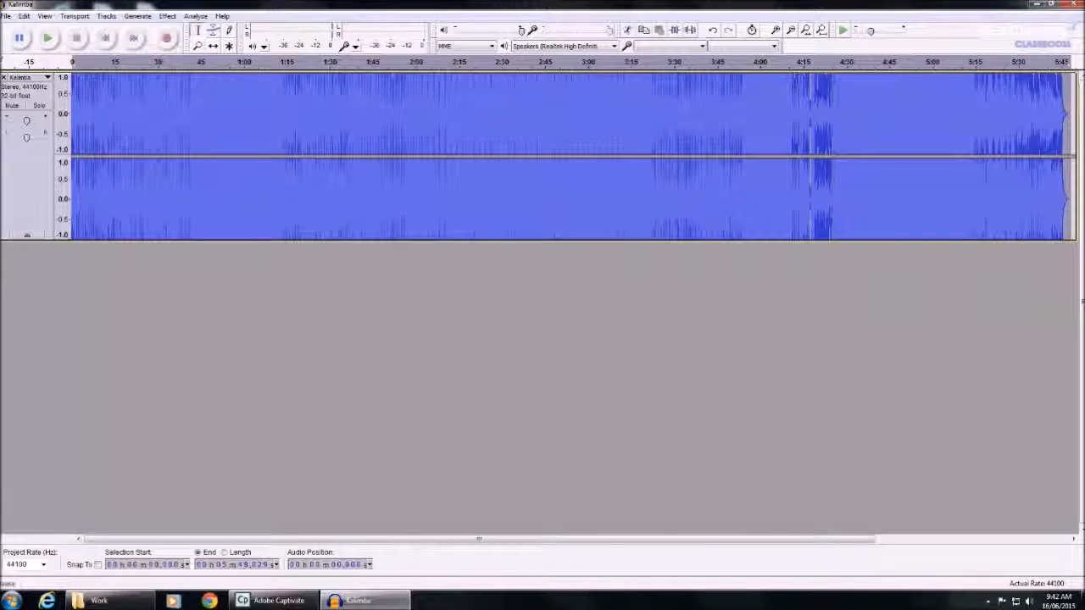
click(37, 37)
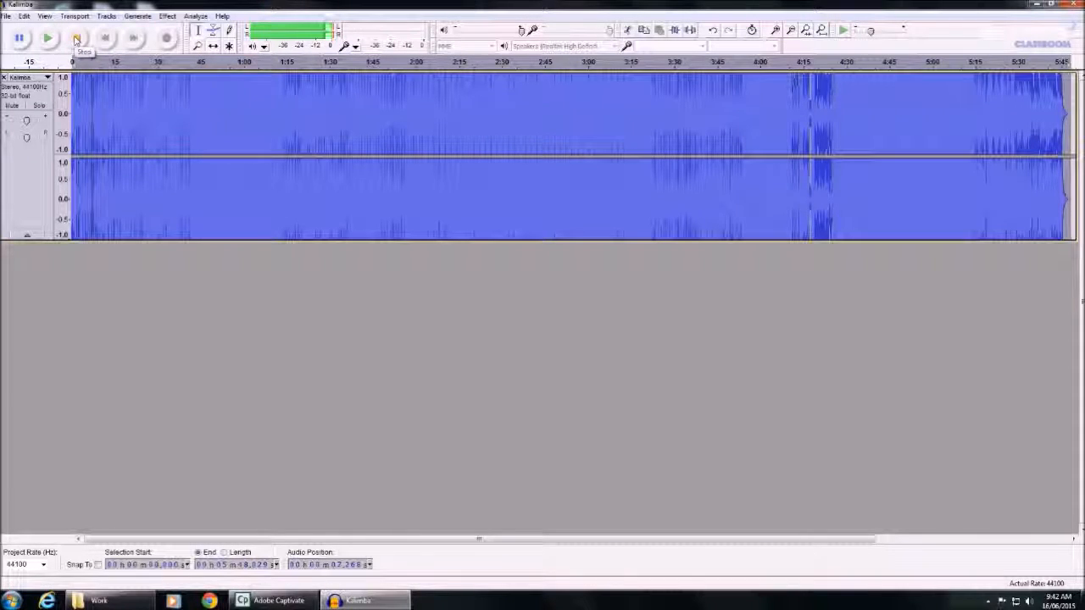
click(75, 38)
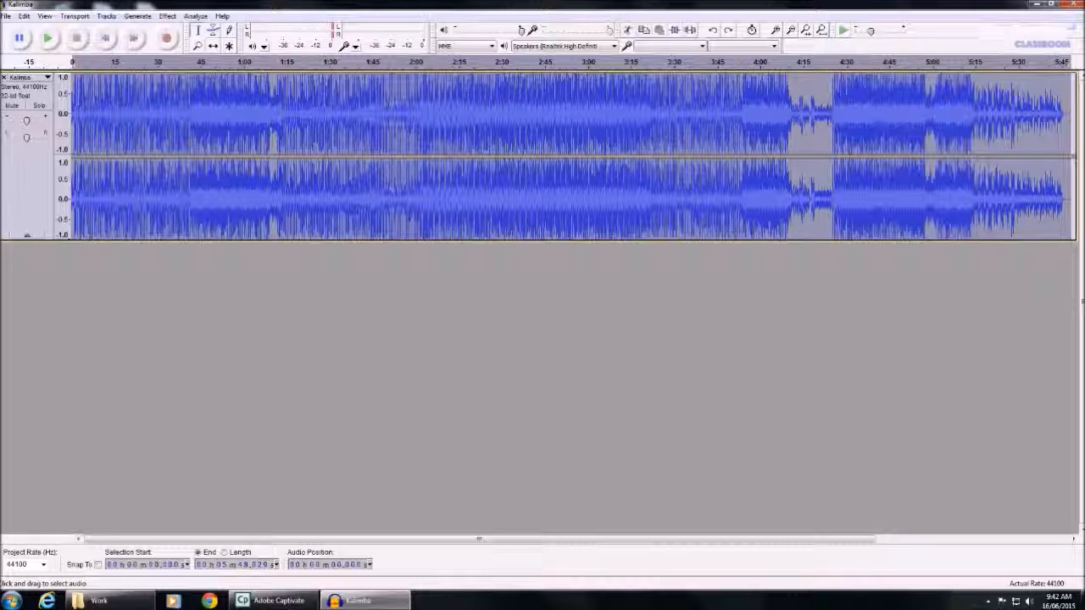
Amplify the whole track by 50 dB with clipping allowed and play back its opening
click(167, 16)
click(194, 44)
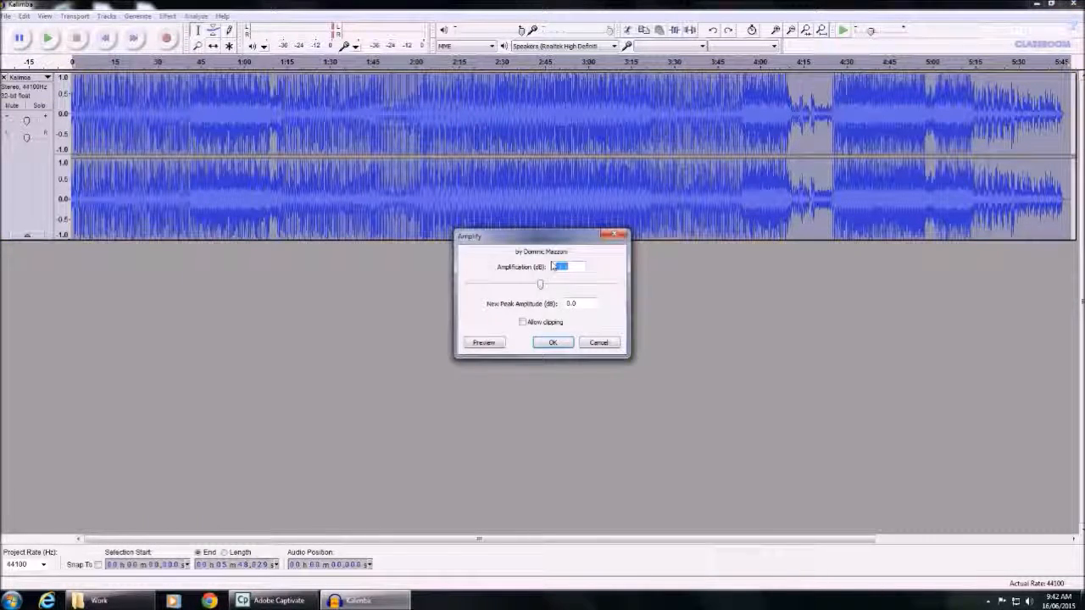
drag(539, 284, 628, 285)
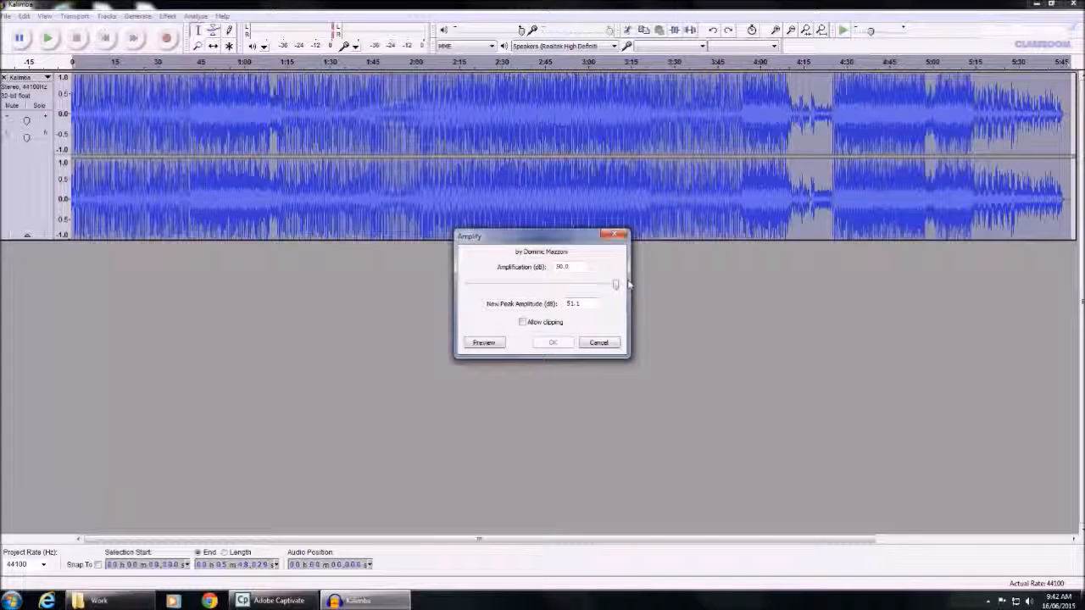
click(550, 342)
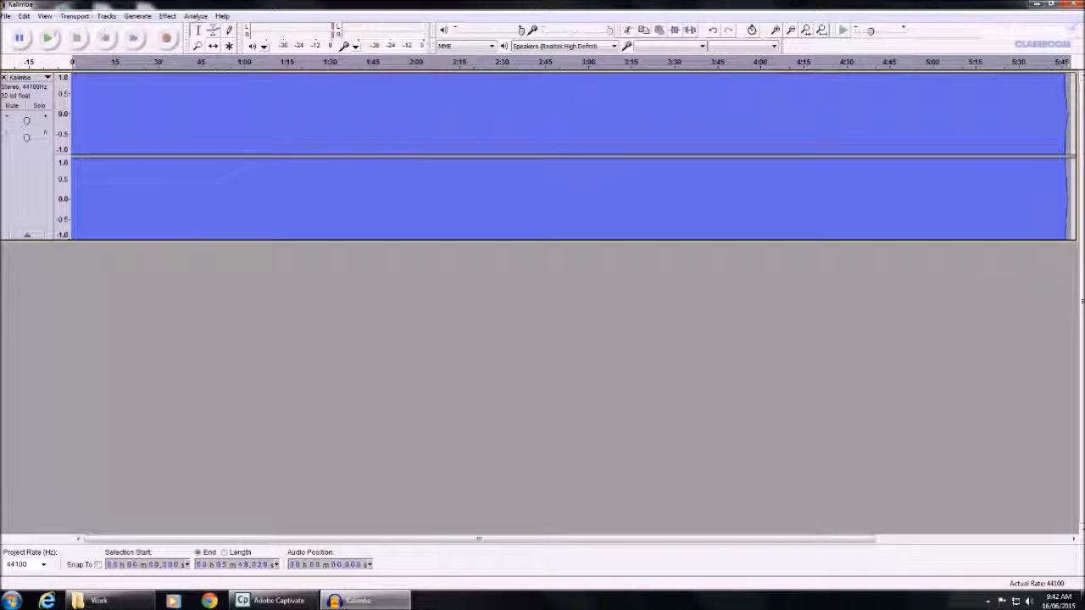
click(46, 39)
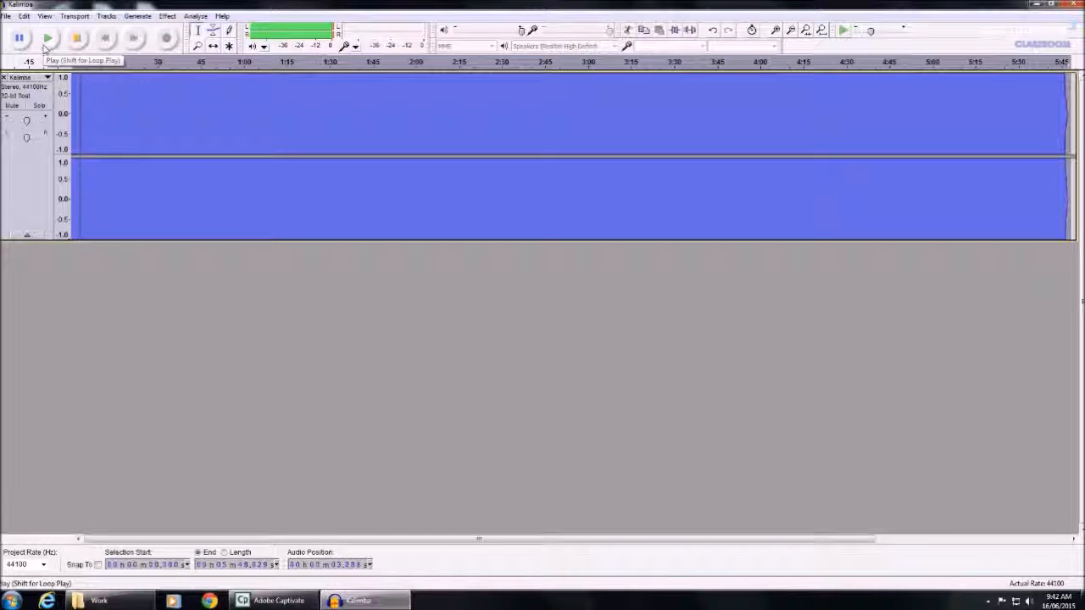
click(77, 40)
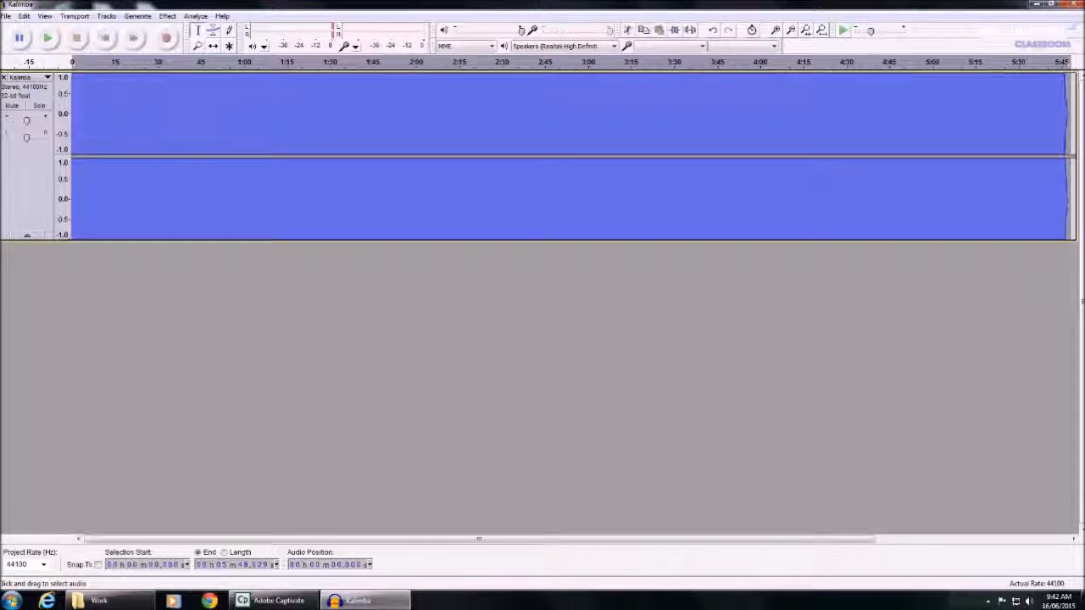
Reduce the whole track's volume with Amplify set to -50 dB and play back its opening
click(168, 15)
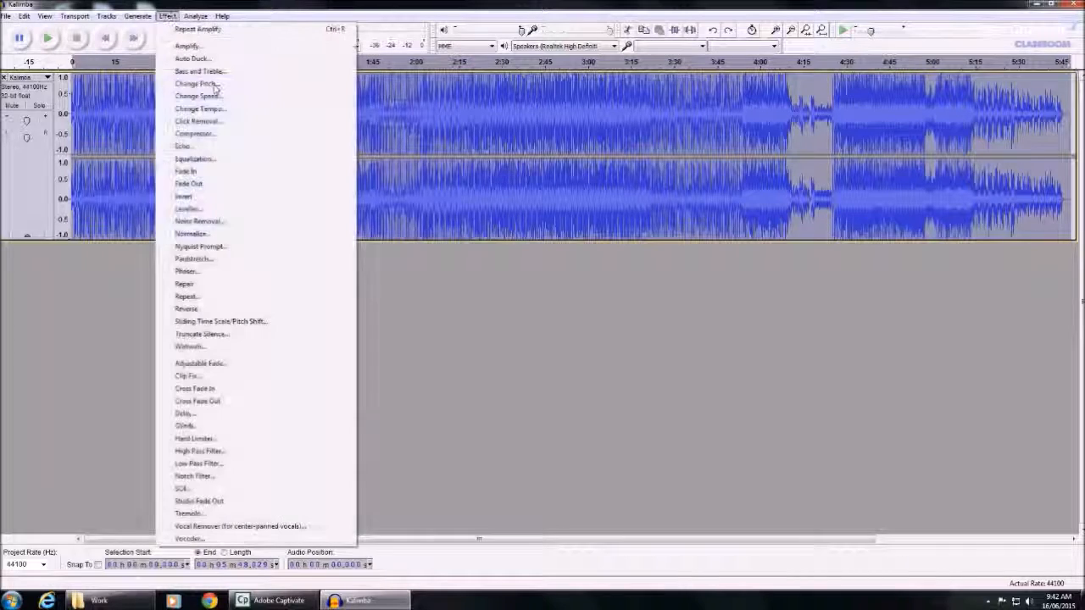
click(203, 46)
drag(539, 285, 467, 285)
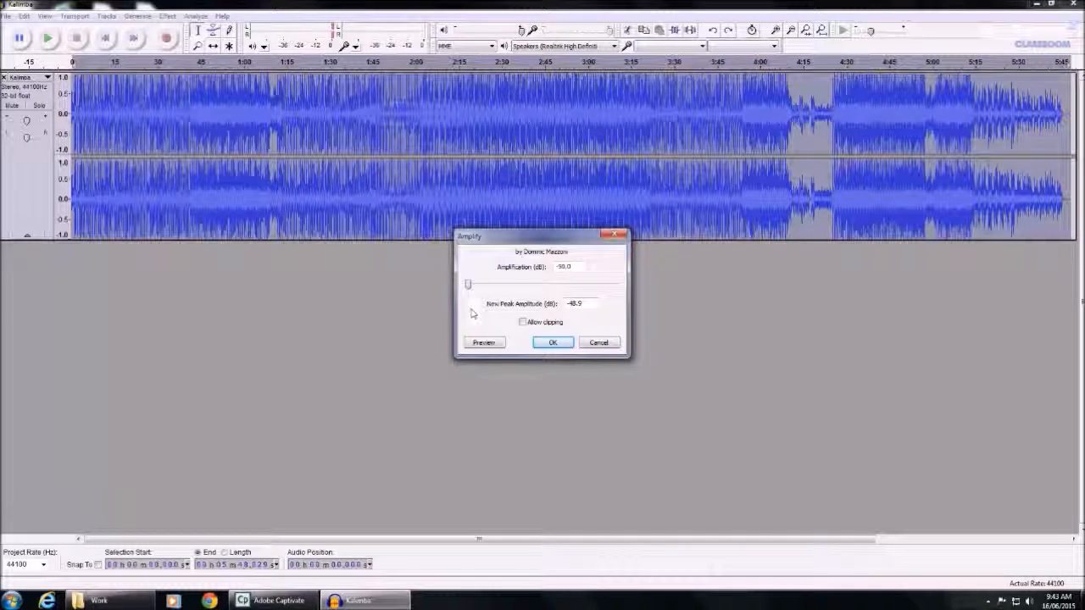
click(554, 342)
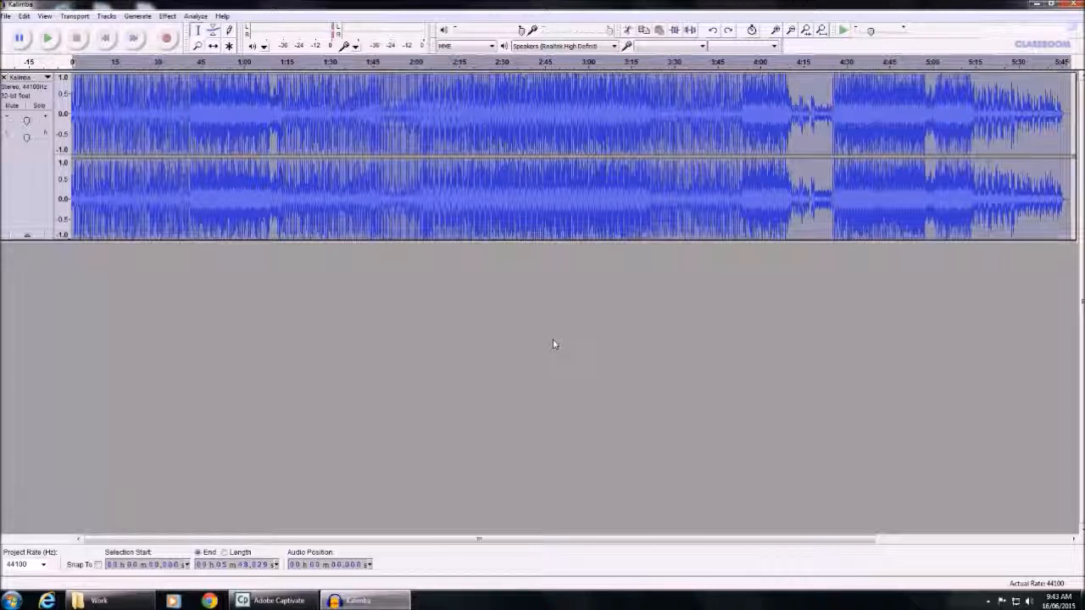
click(56, 38)
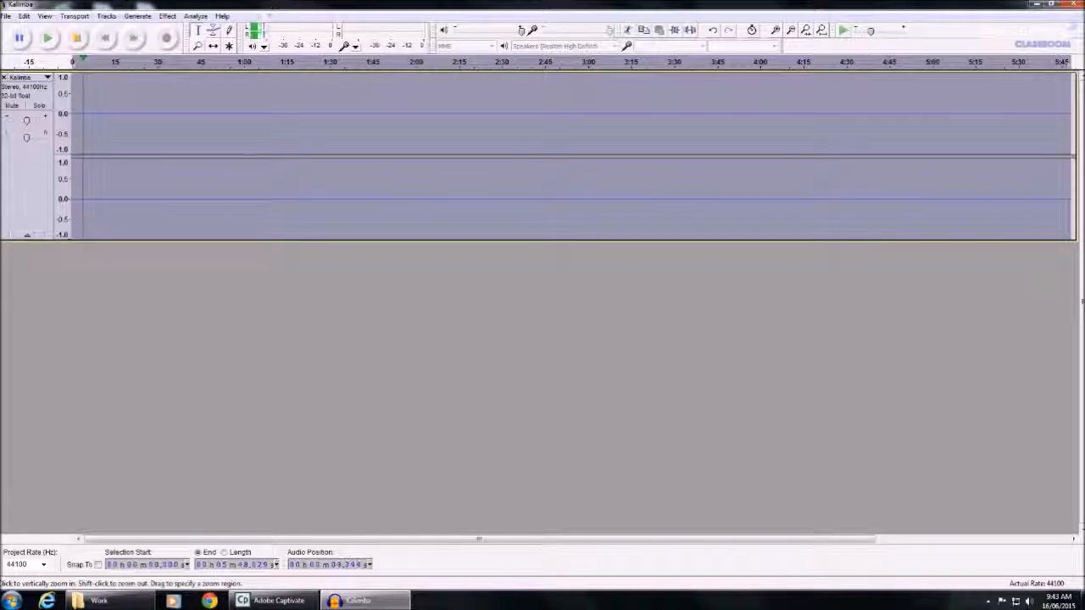
click(76, 38)
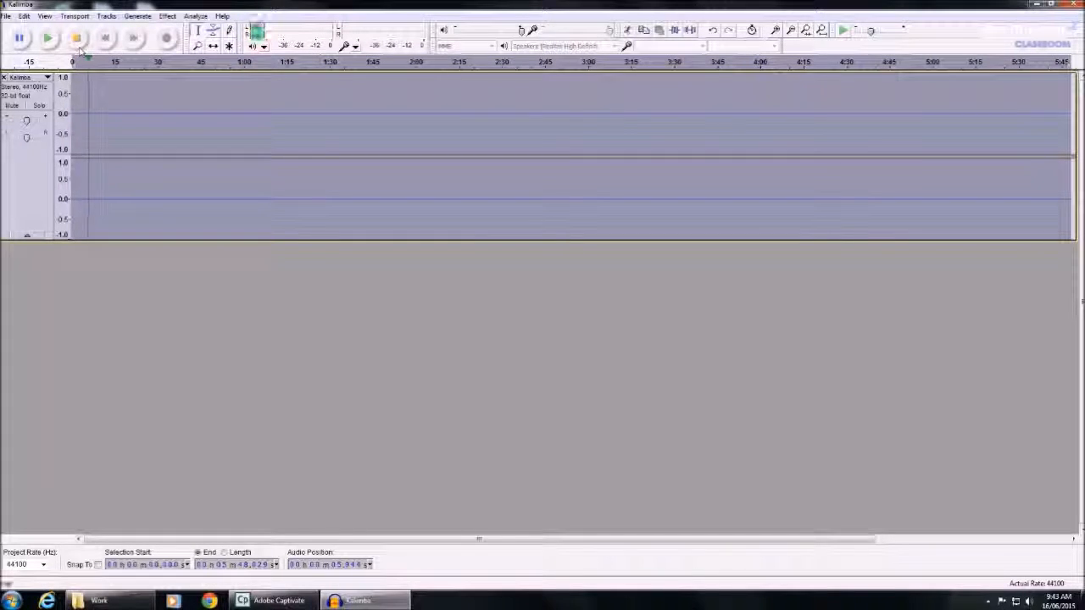